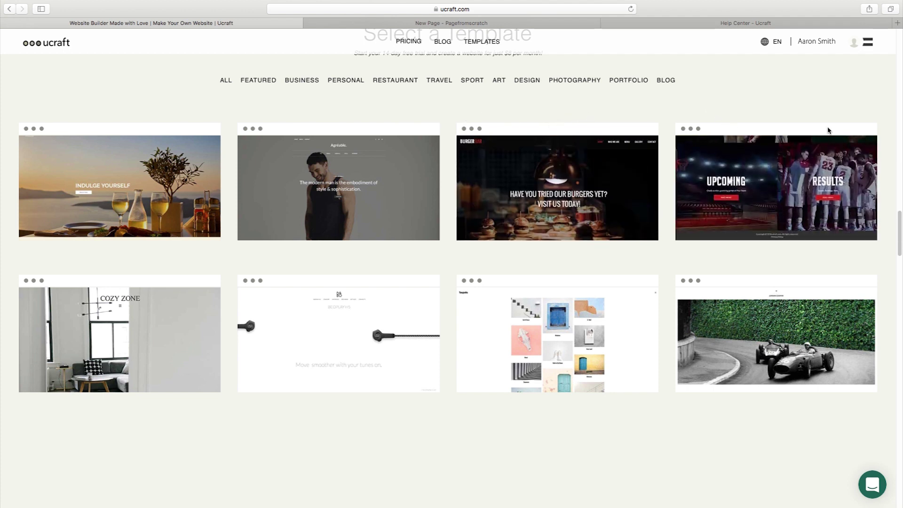
Go to the Free Landing Page Creator page and scroll to its free templates, including NCC.
scroll(870, 126, up, 2)
scroll(869, 126, up, 10)
click(867, 42)
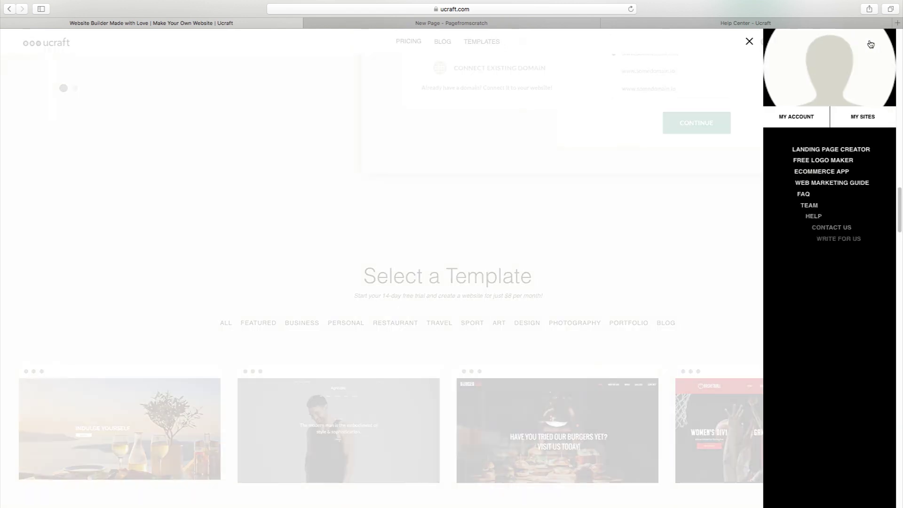
click(842, 152)
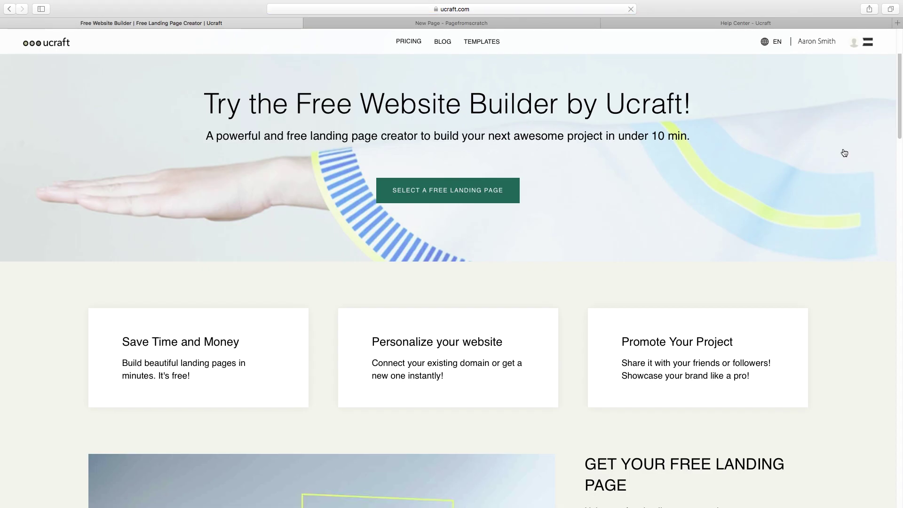
scroll(855, 155, down, 6)
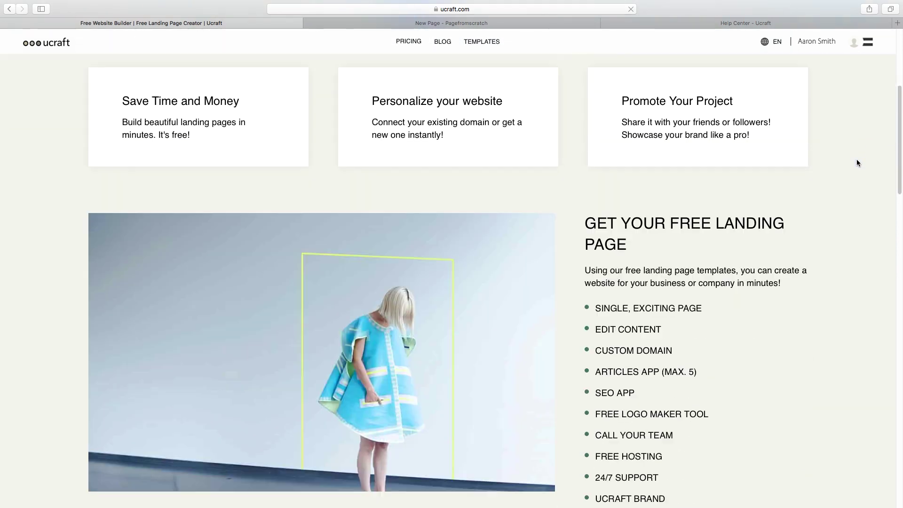
scroll(869, 172, down, 8)
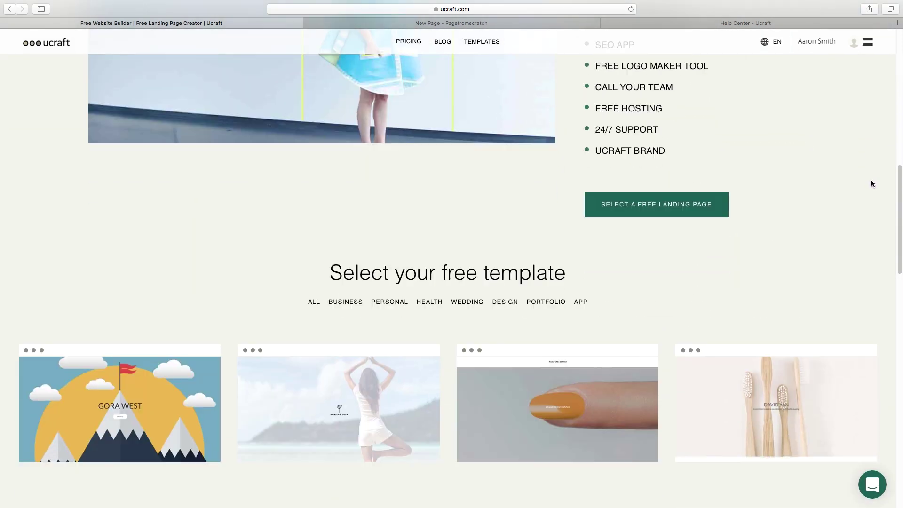
scroll(871, 180, down, 1)
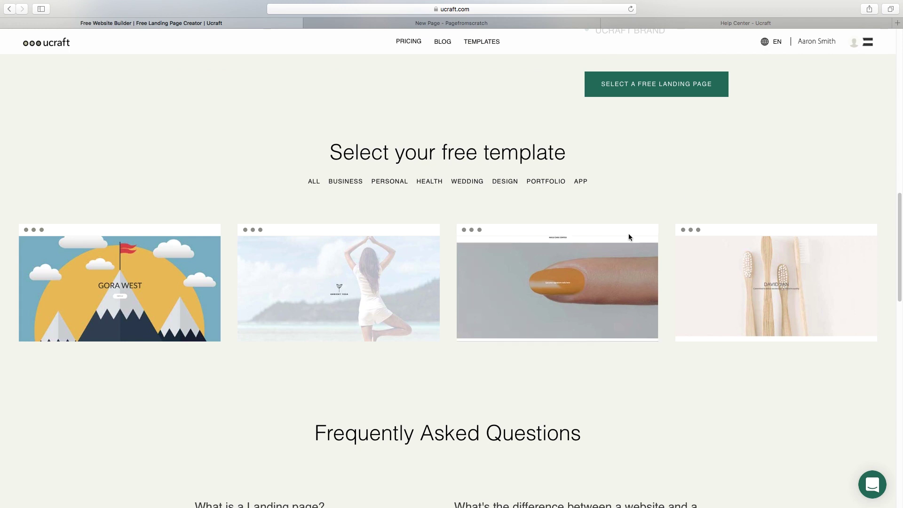
mouse_move(619, 263)
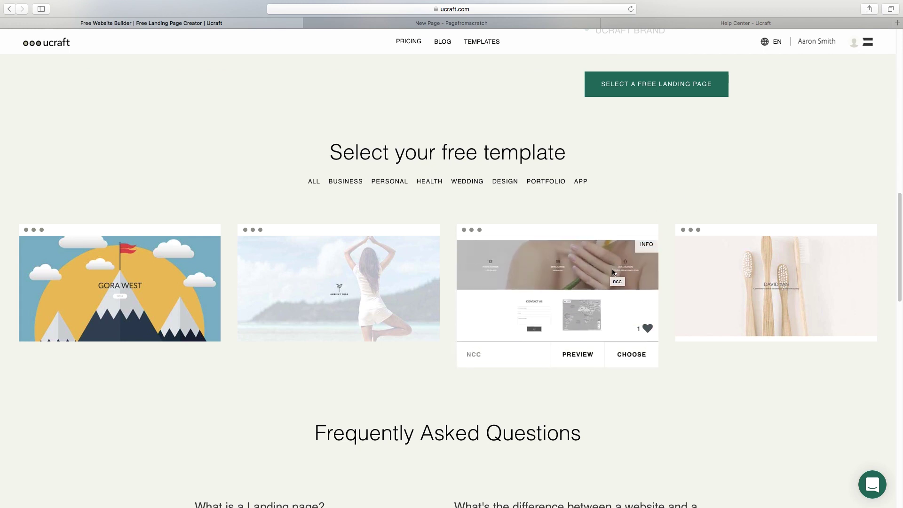
Preview the NCC nail-salon template demo, then return to the site editor tab.
click(578, 357)
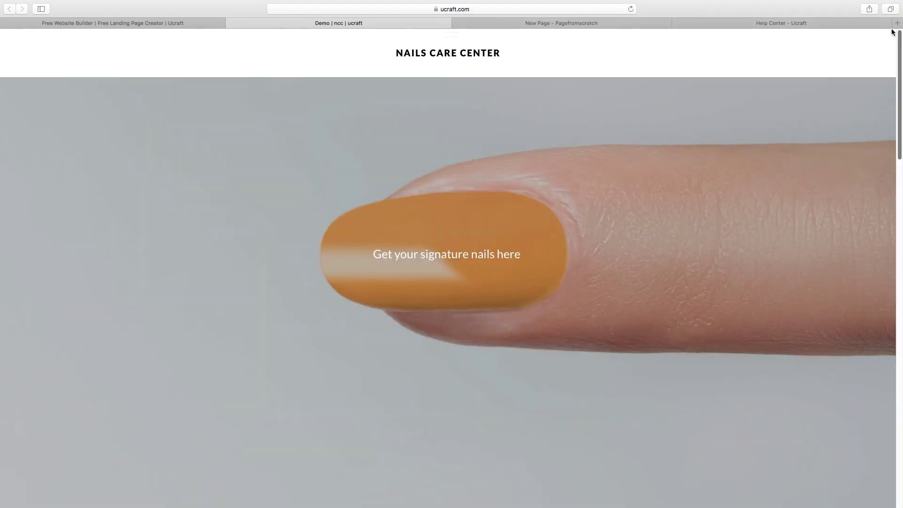
drag(893, 35, 896, 33)
click(574, 23)
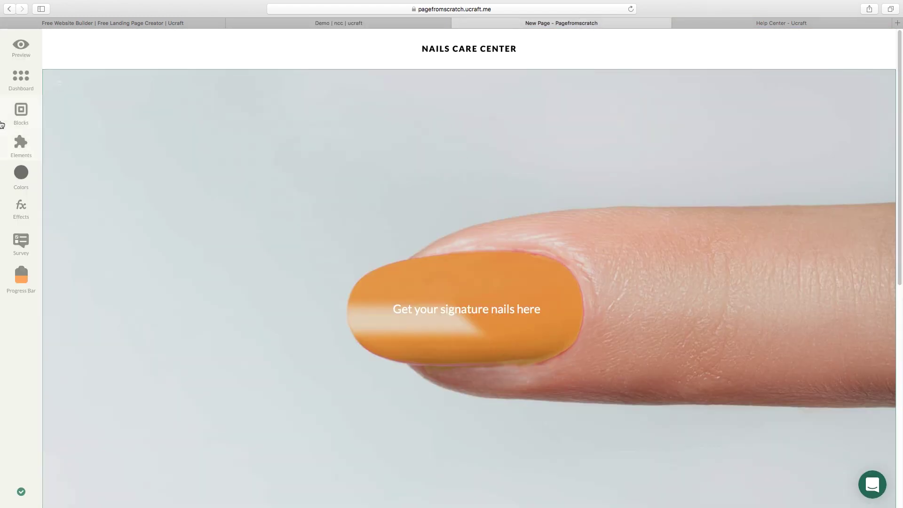
Add a blank page after Home from Dashboard > Pages and open it for editing.
click(20, 80)
click(119, 120)
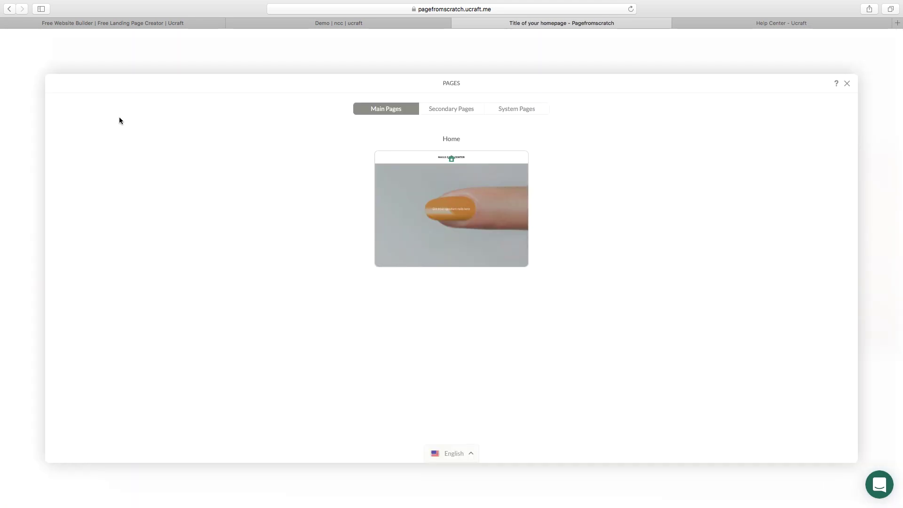
mouse_move(449, 155)
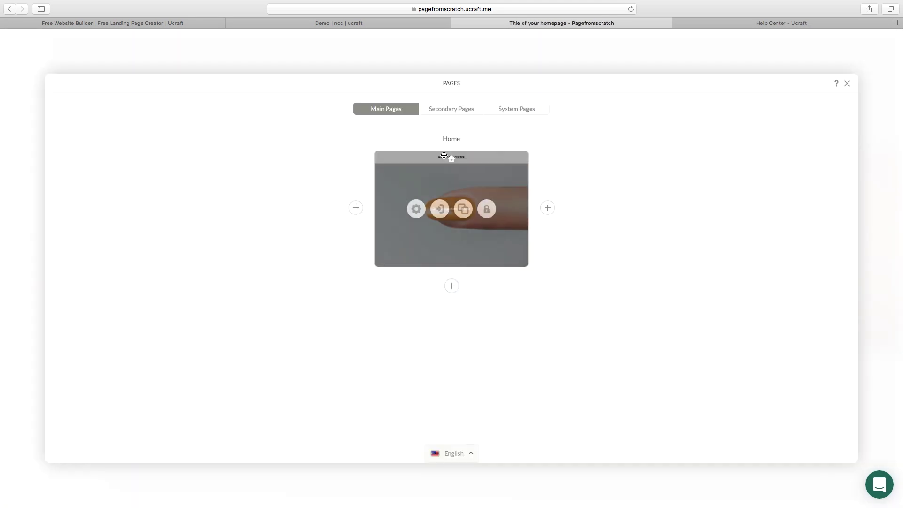
click(548, 208)
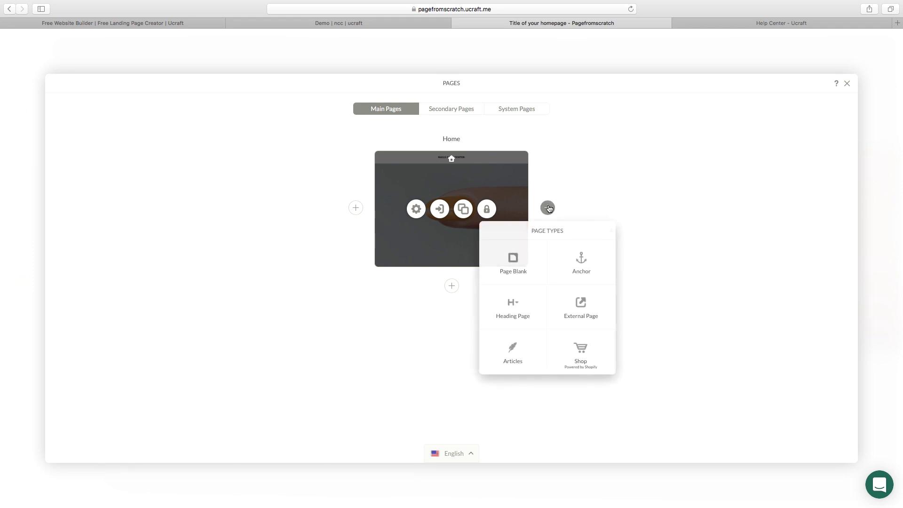
click(527, 263)
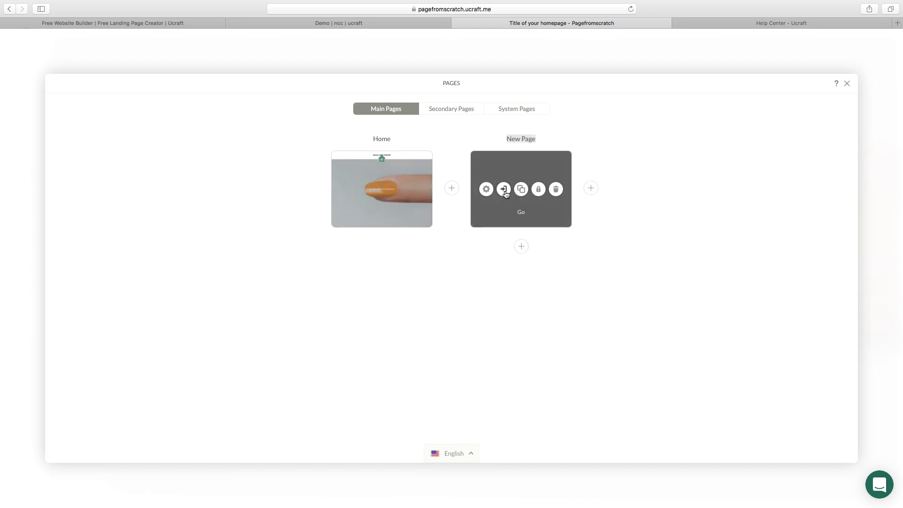
click(504, 191)
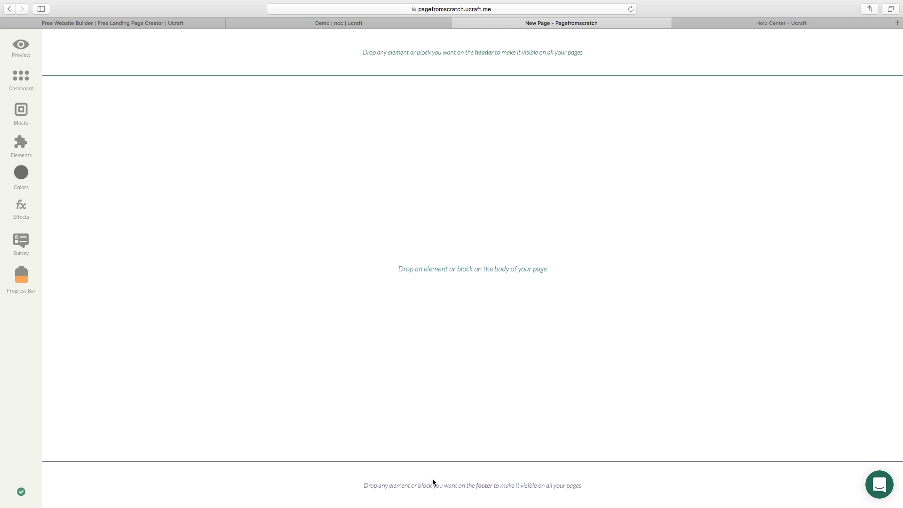
Browse the Elements and Blocks lists, then place an Image Slider in the page body.
click(12, 143)
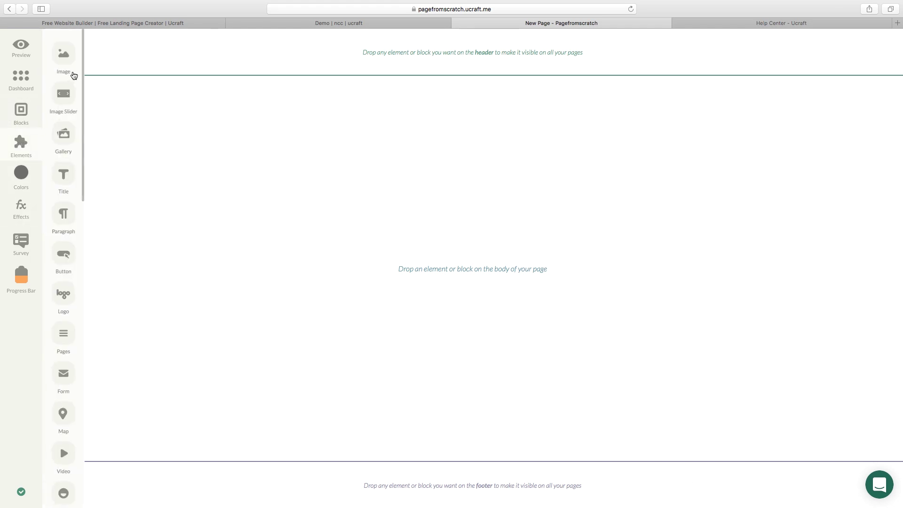
scroll(78, 118, down, 10)
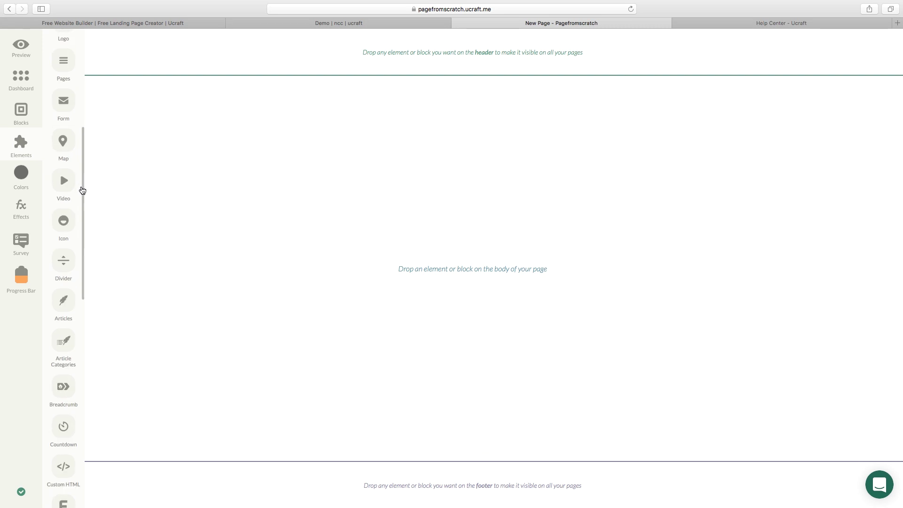
scroll(82, 254, down, 10)
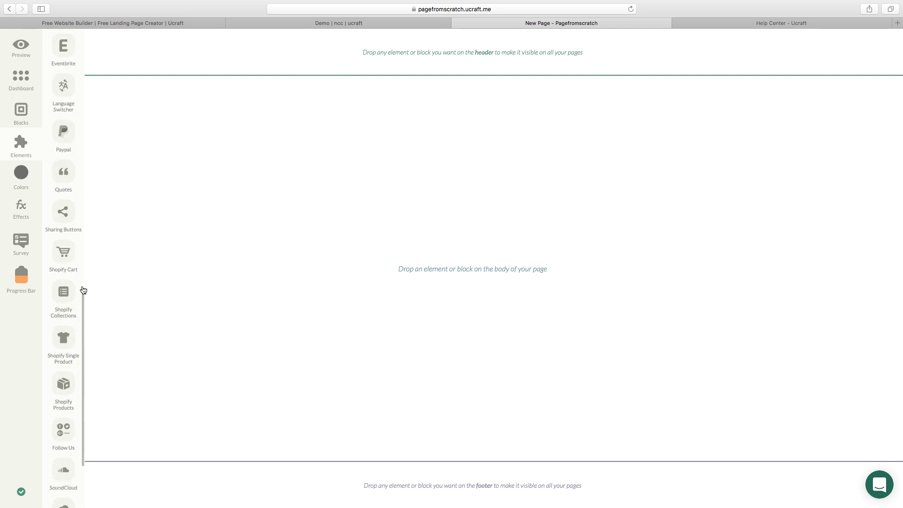
scroll(82, 288, up, 20)
click(125, 277)
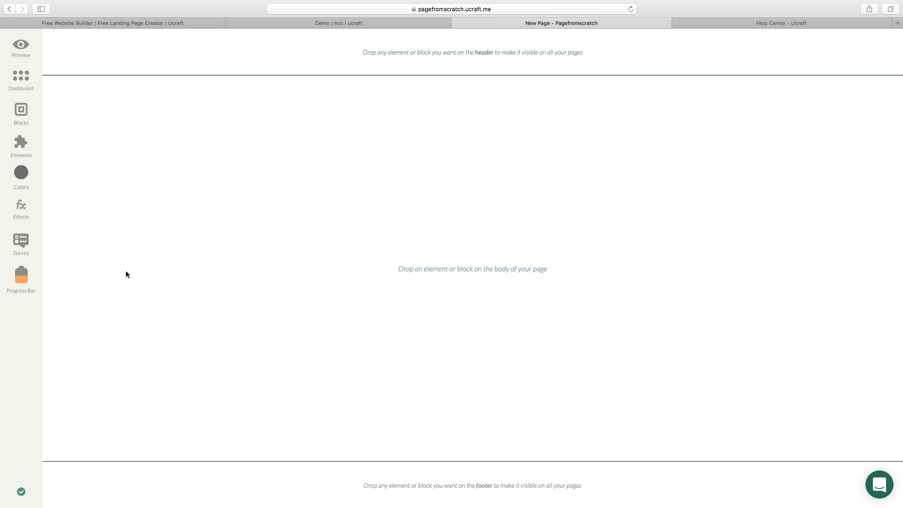
click(22, 148)
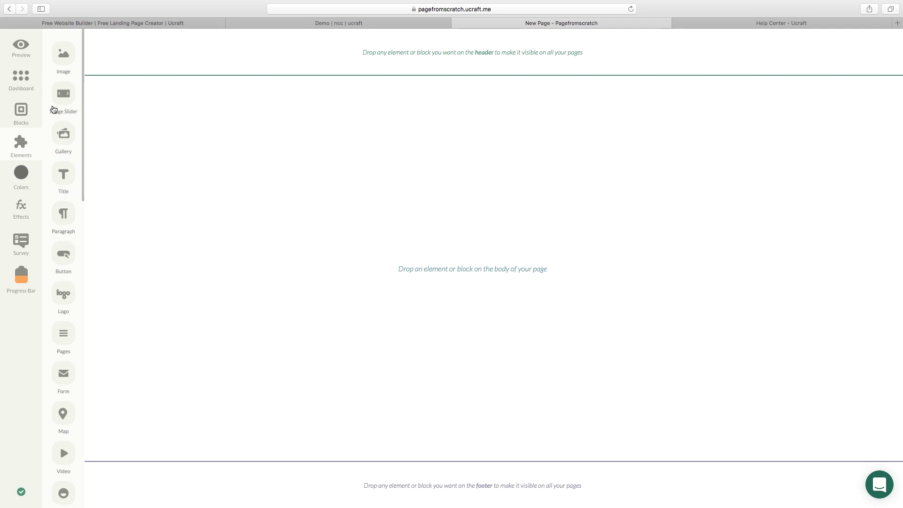
click(21, 115)
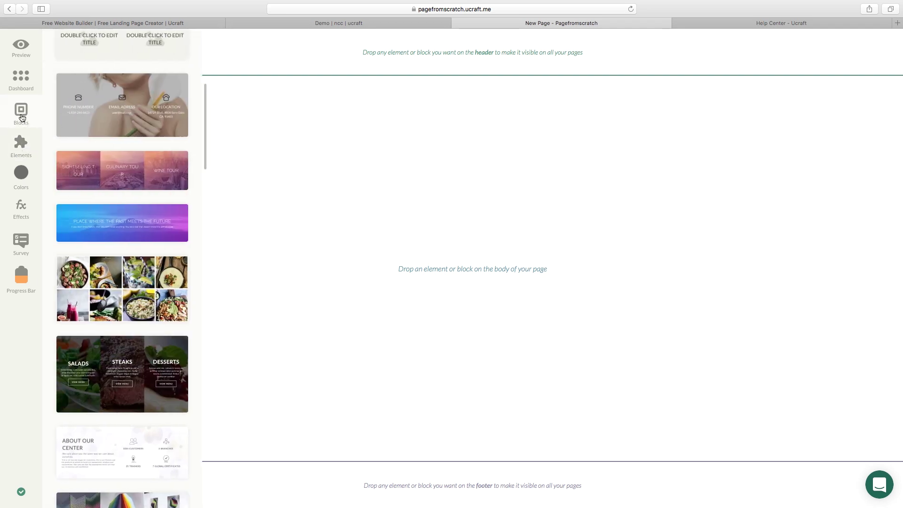
click(22, 148)
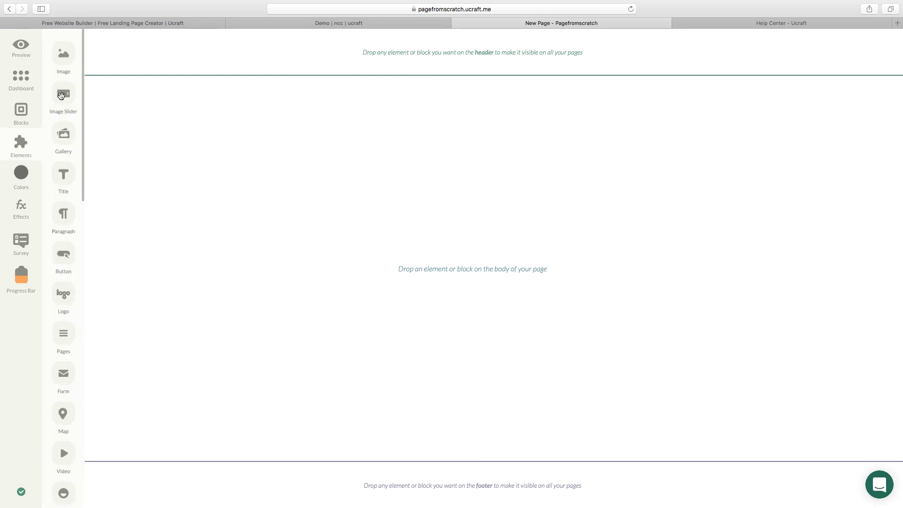
drag(61, 95, 242, 204)
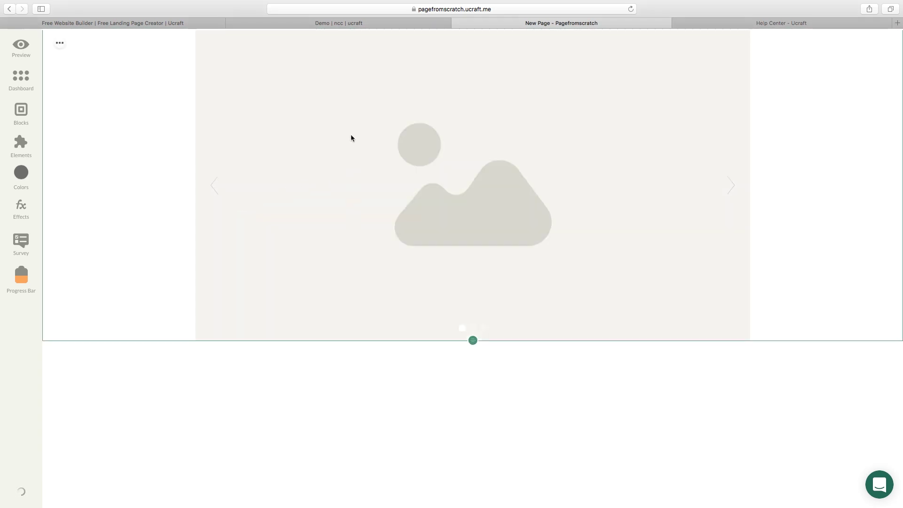
Scroll through the Nails Care Center demo down to the contact form and back, then return to New Page.
click(342, 24)
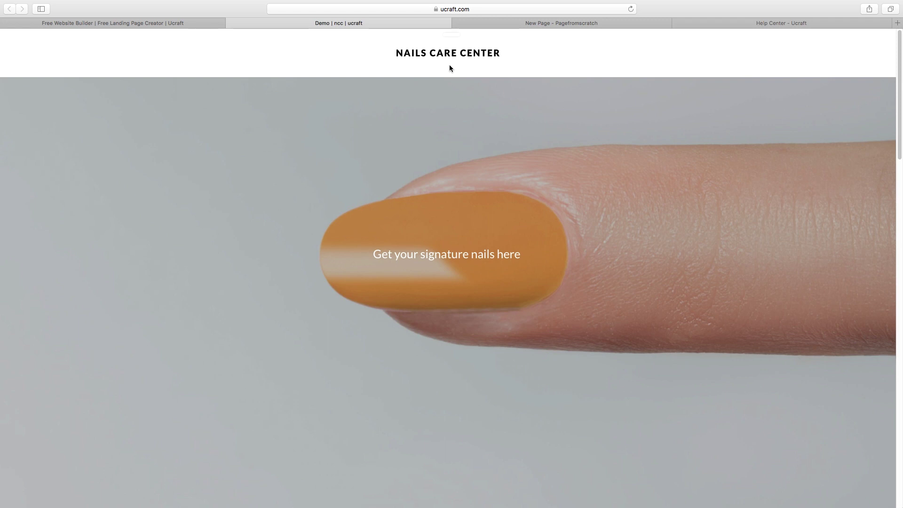
scroll(490, 213, down, 20)
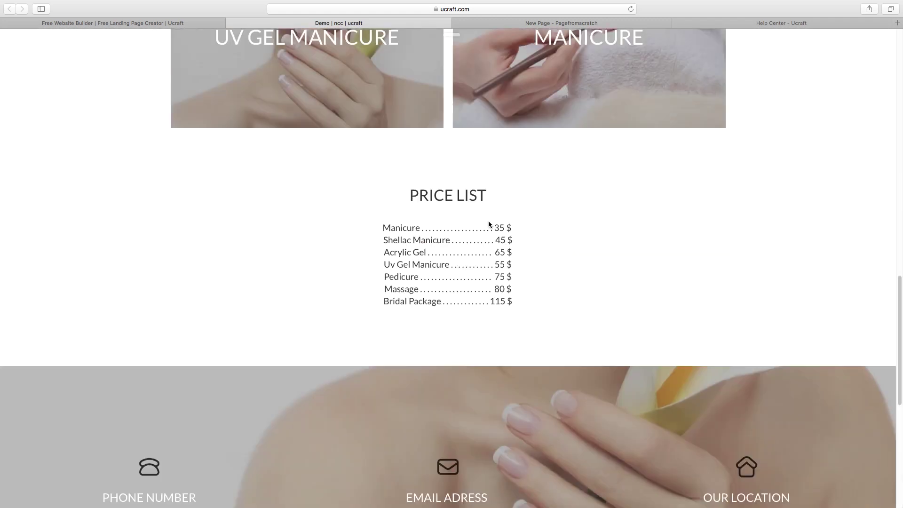
scroll(486, 270, down, 3)
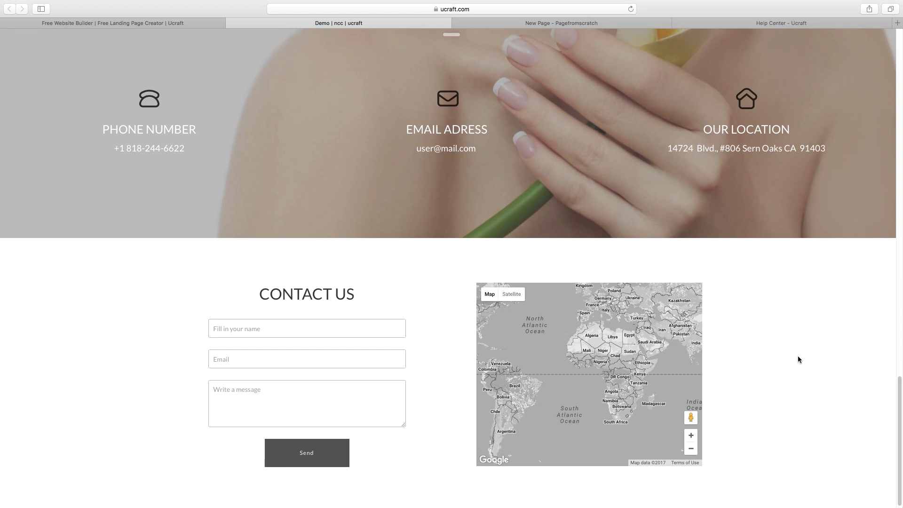
scroll(821, 367, up, 15)
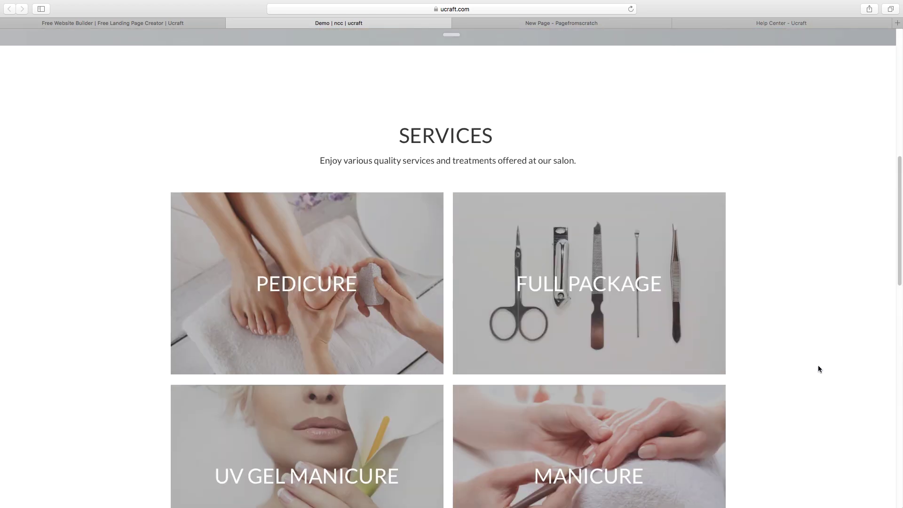
scroll(818, 369, up, 3)
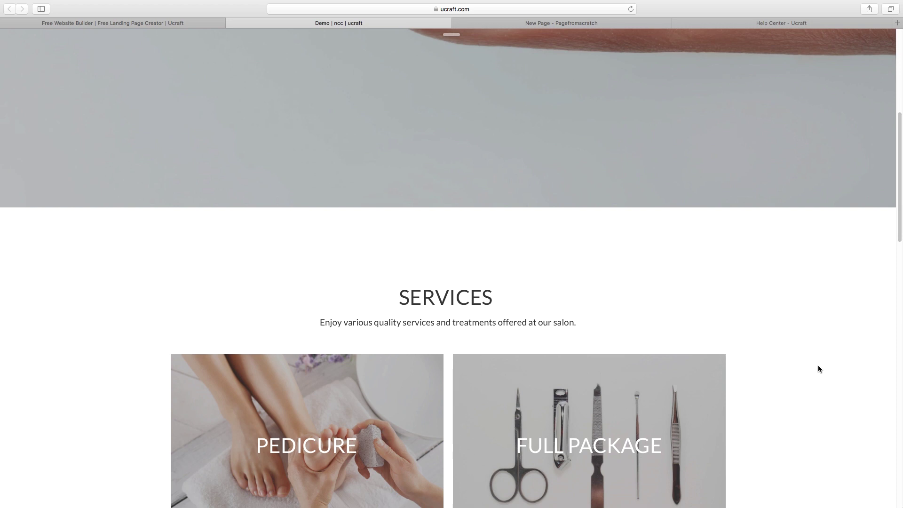
scroll(818, 370, up, 4)
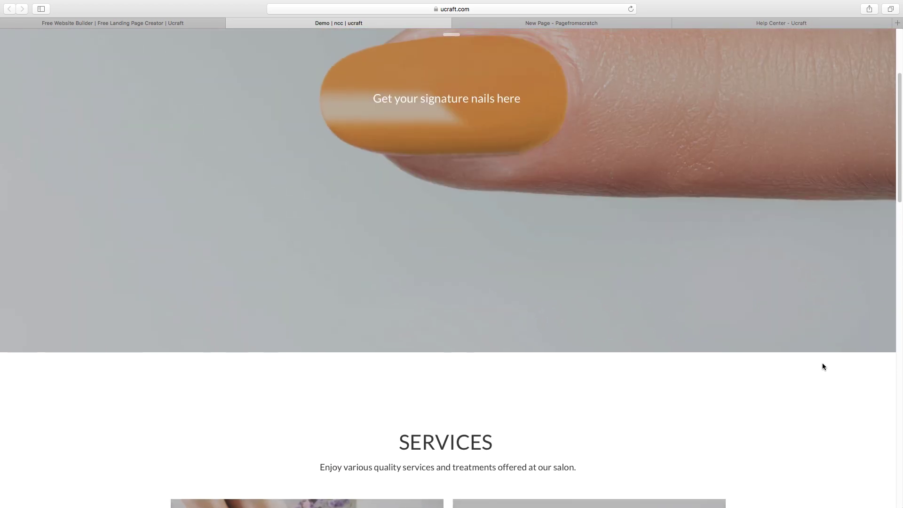
scroll(822, 364, up, 4)
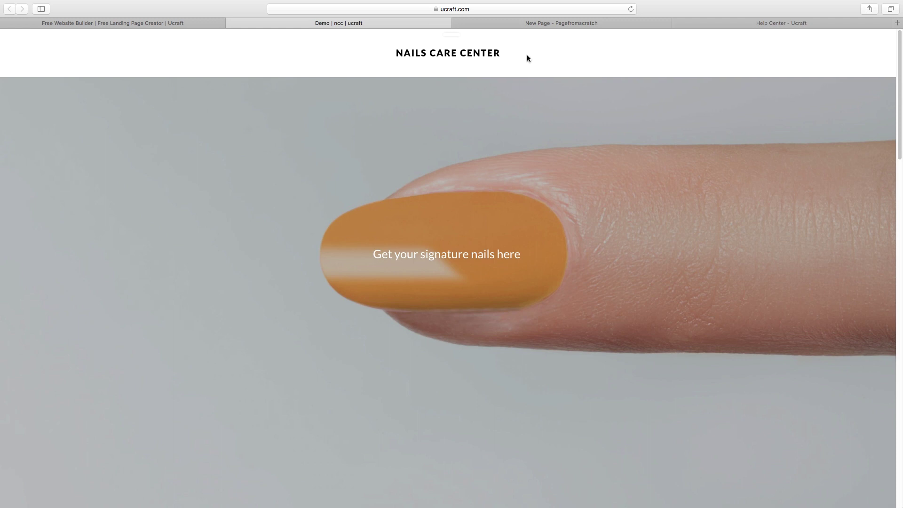
click(561, 24)
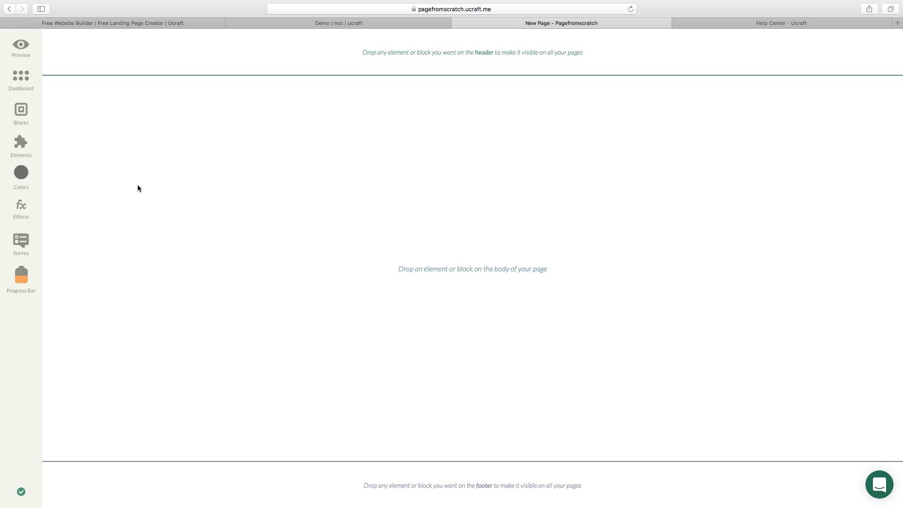
Try the Logo Maker, then upload the NAILS CARE CENTER logo into the header.
click(20, 144)
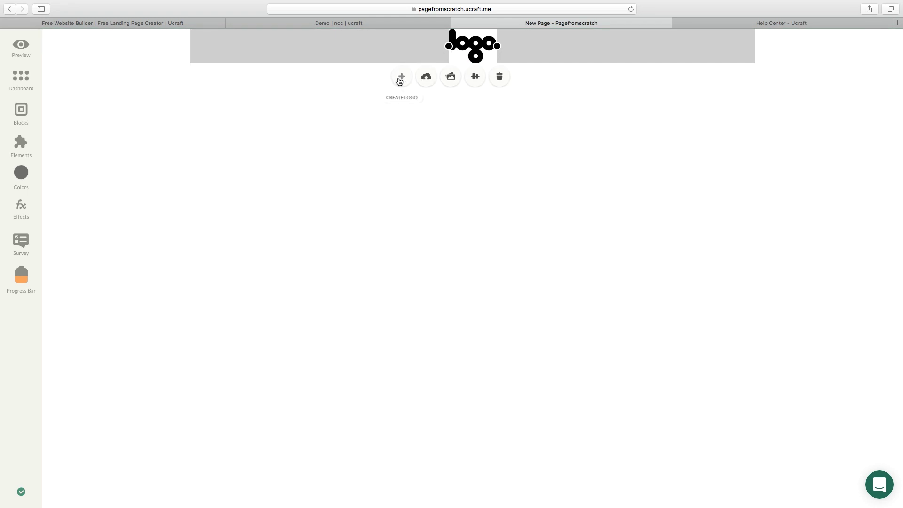
click(401, 80)
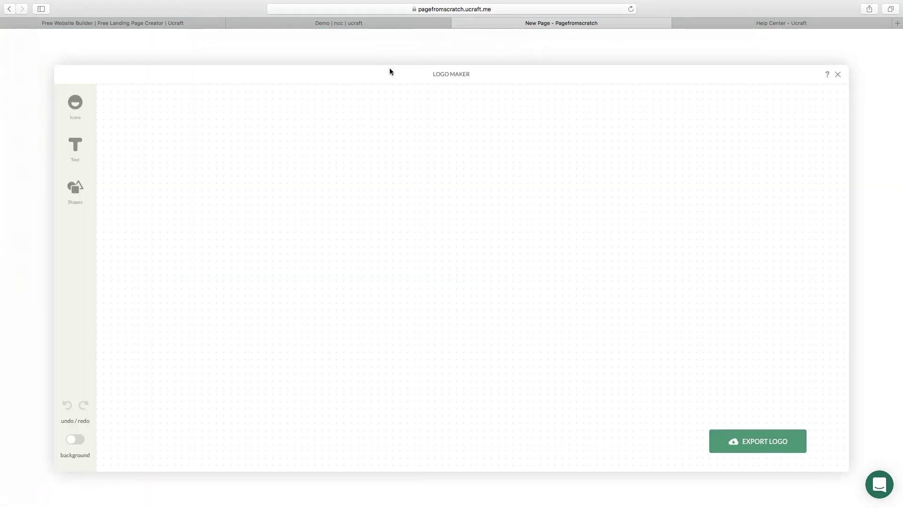
click(840, 76)
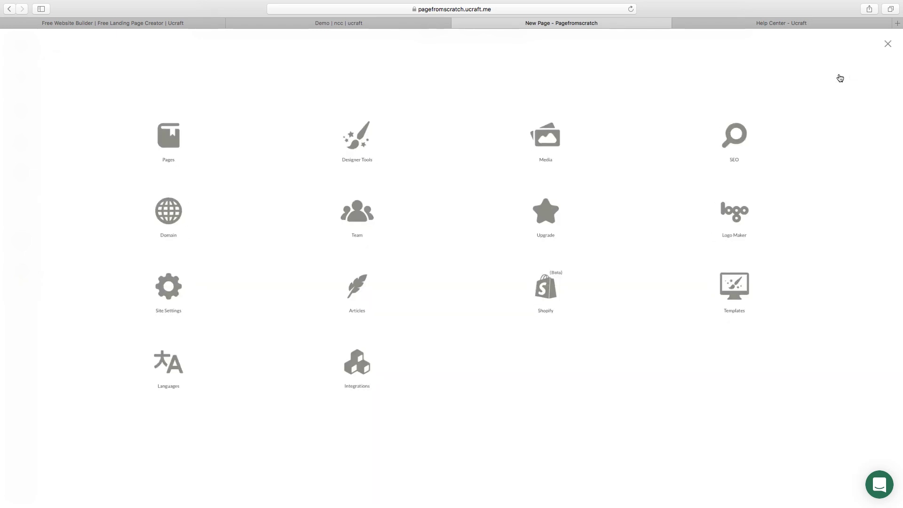
click(887, 45)
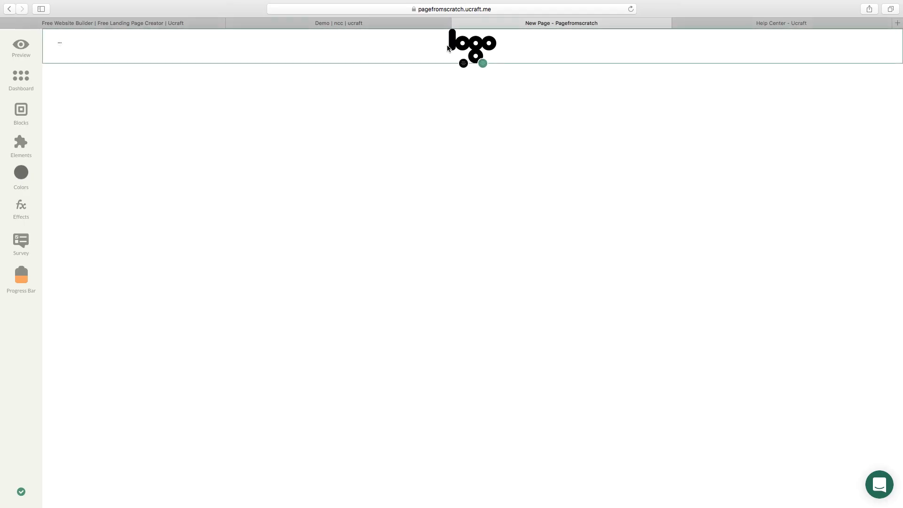
click(456, 58)
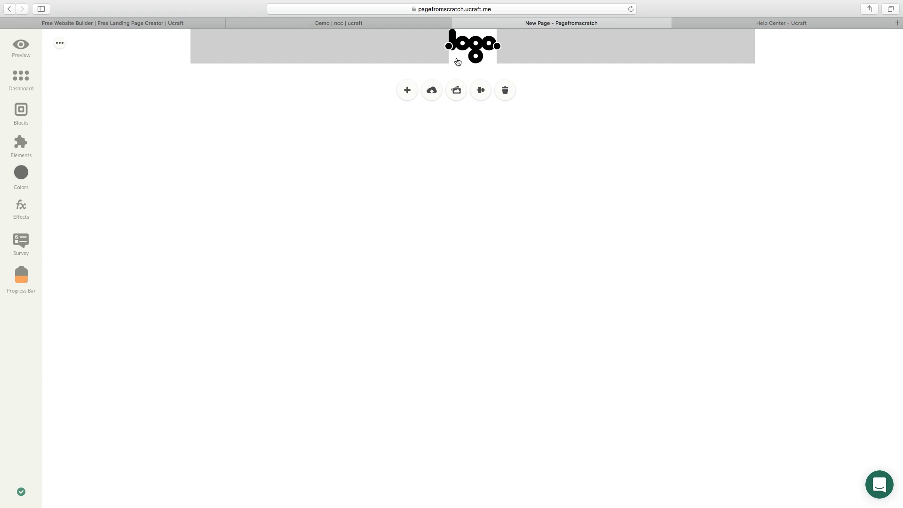
click(432, 91)
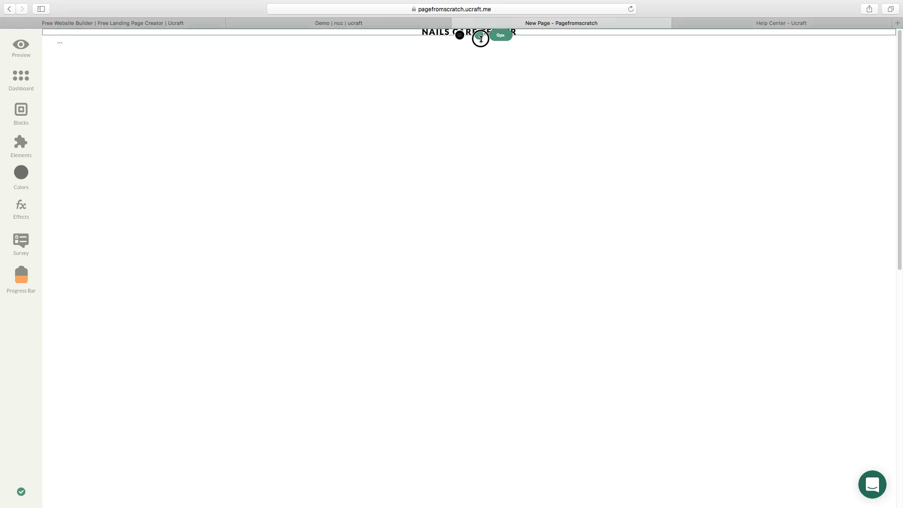
Add a placeholder Title and a Pages menu listing HOME and NEW PAGE to the header.
click(19, 152)
drag(65, 175, 174, 44)
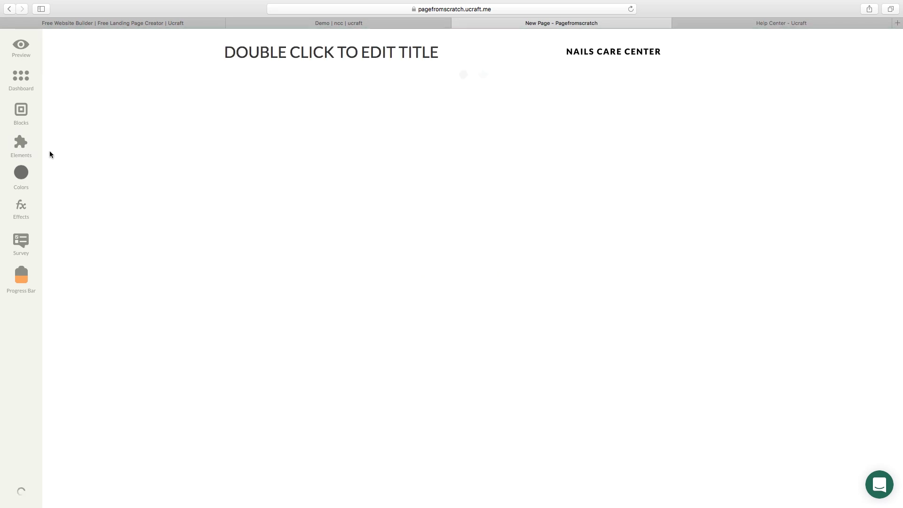
click(21, 145)
drag(63, 335, 774, 52)
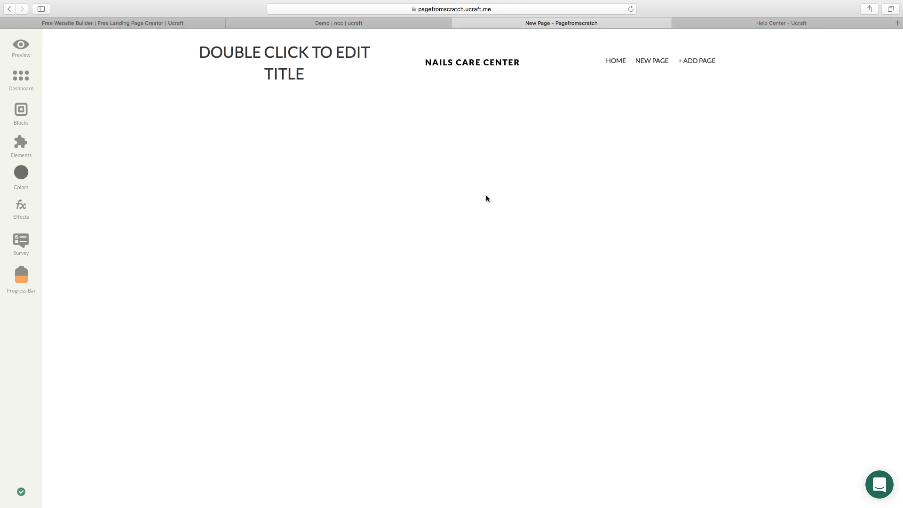
Fill the demo's Contact Us form with a sample name, e-mail and message, then return to the editor.
click(340, 23)
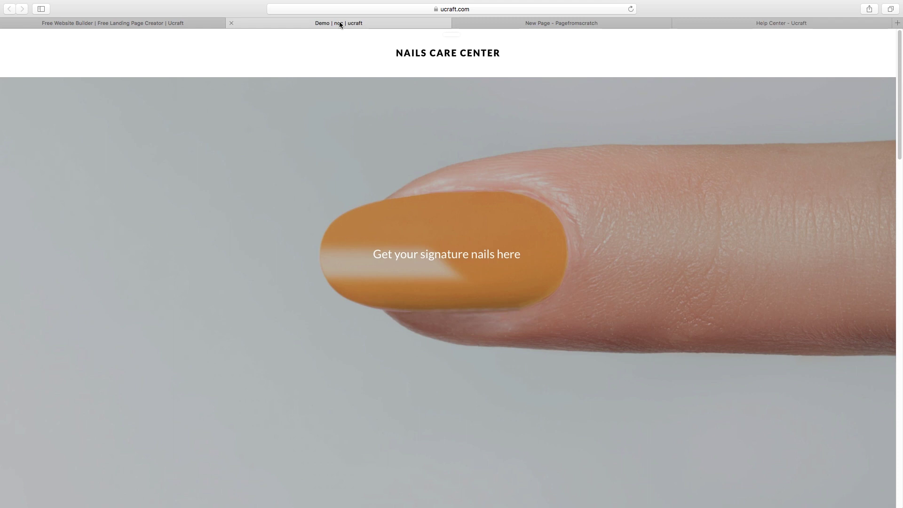
scroll(659, 238, down, 10)
scroll(668, 241, down, 15)
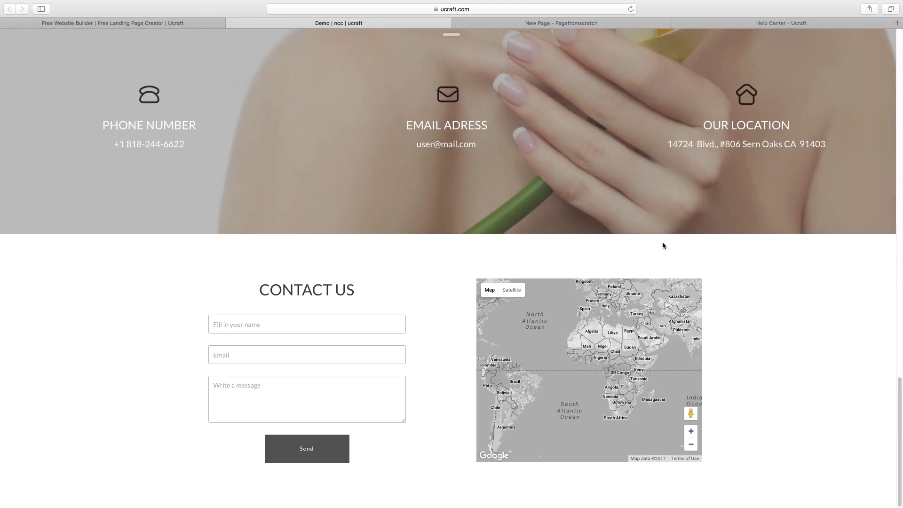
click(307, 324)
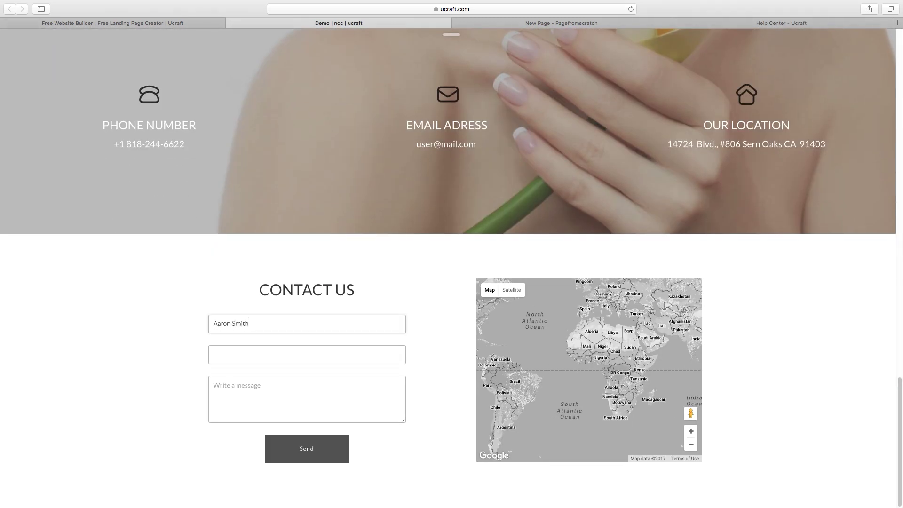
key(Tab)
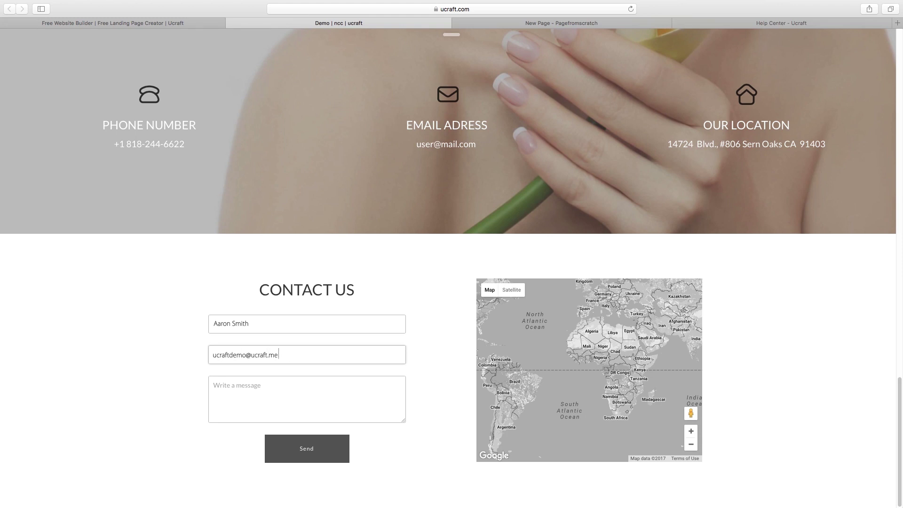
click(289, 384)
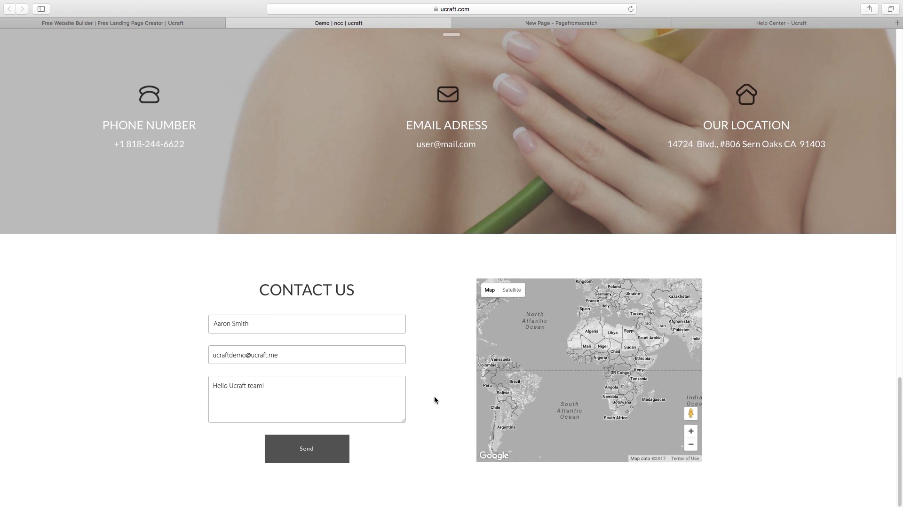
click(561, 23)
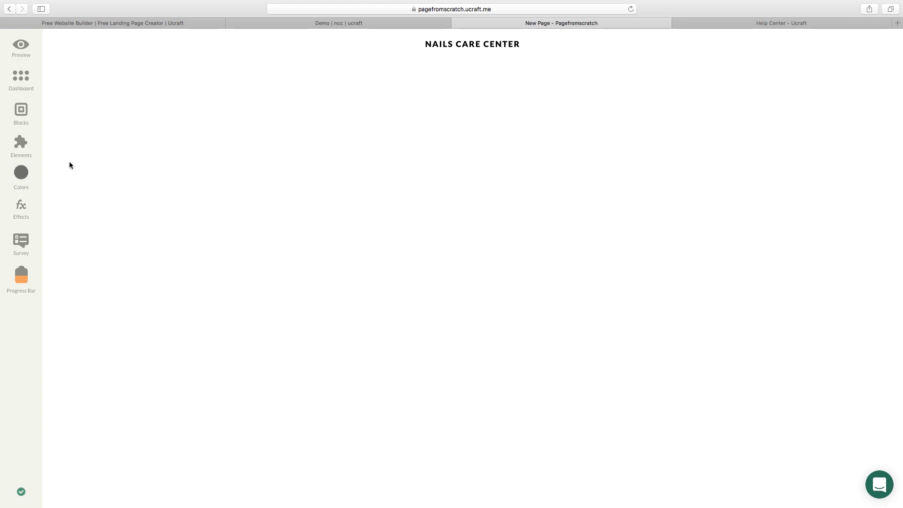
Add a Name/Email/Message contact form to the body with a Title above it, ready for editing.
click(24, 147)
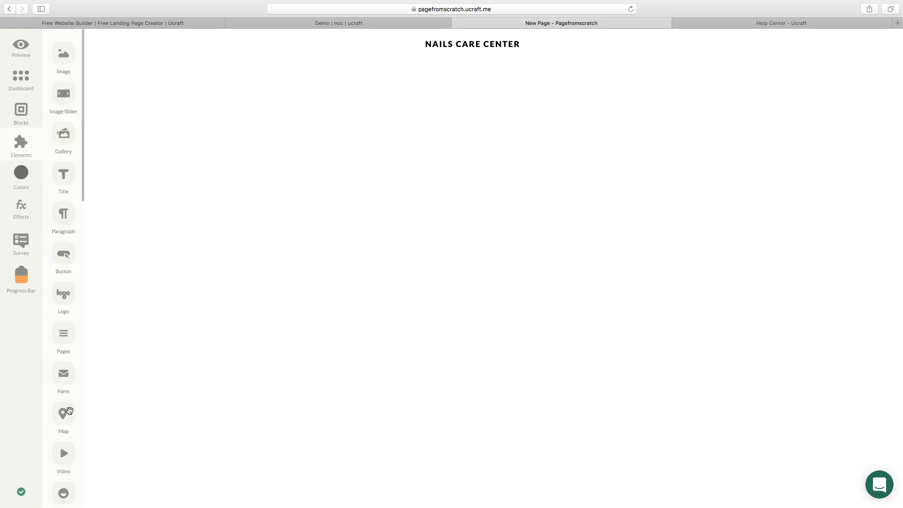
drag(64, 374, 456, 484)
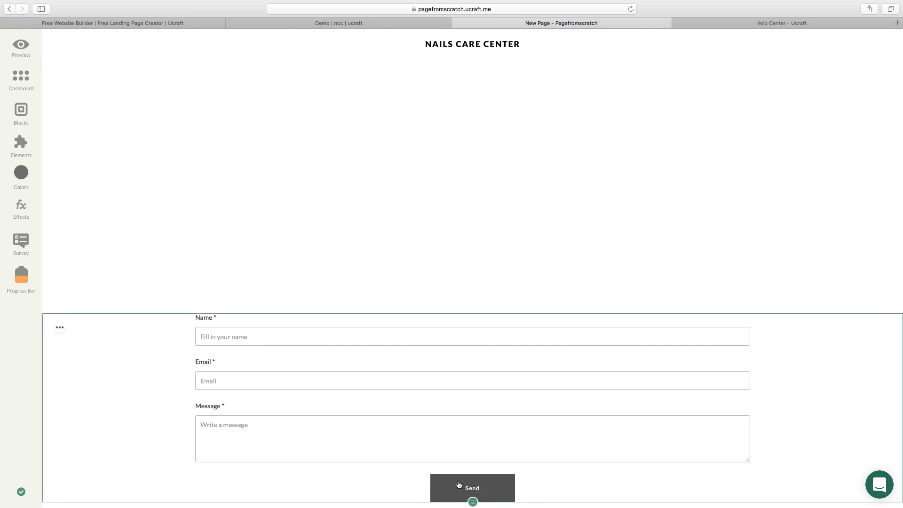
click(21, 144)
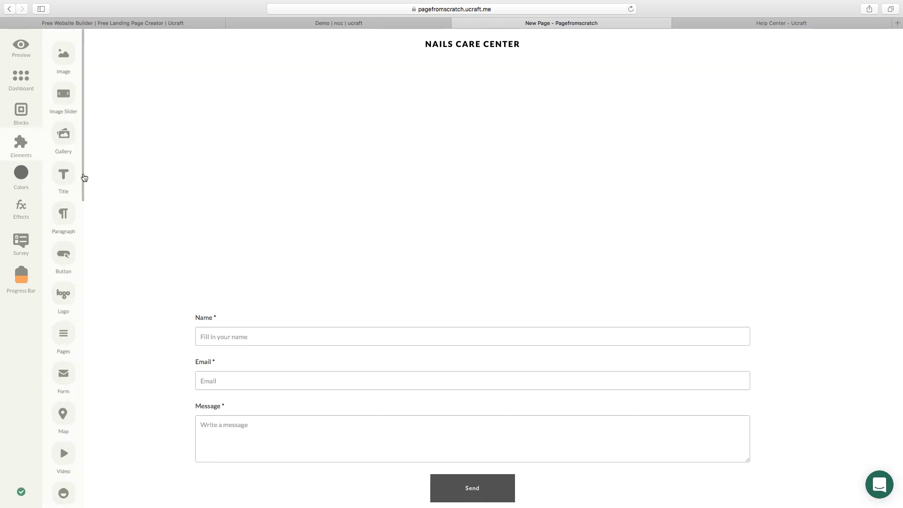
drag(63, 174, 461, 320)
double_click(454, 321)
Title the form CONTACT US and place a Map element beside it.
text(CONT)
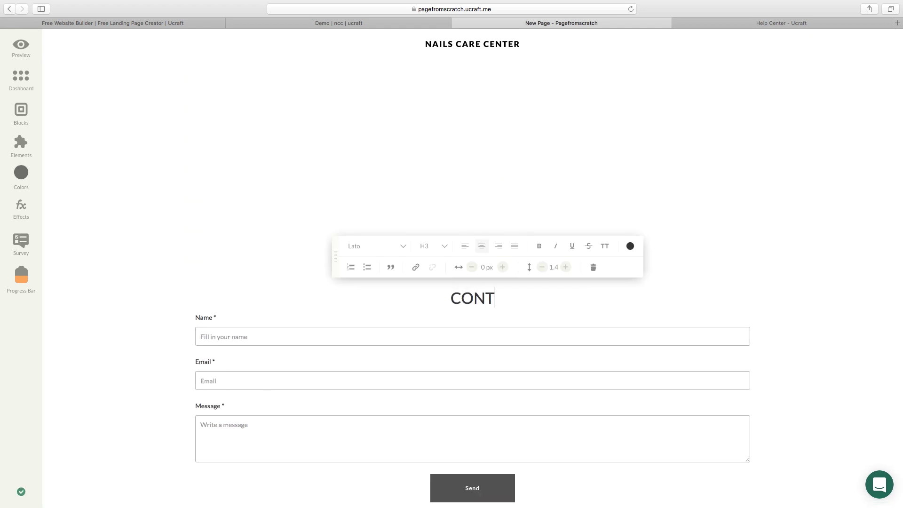
text(ACT US)
click(294, 150)
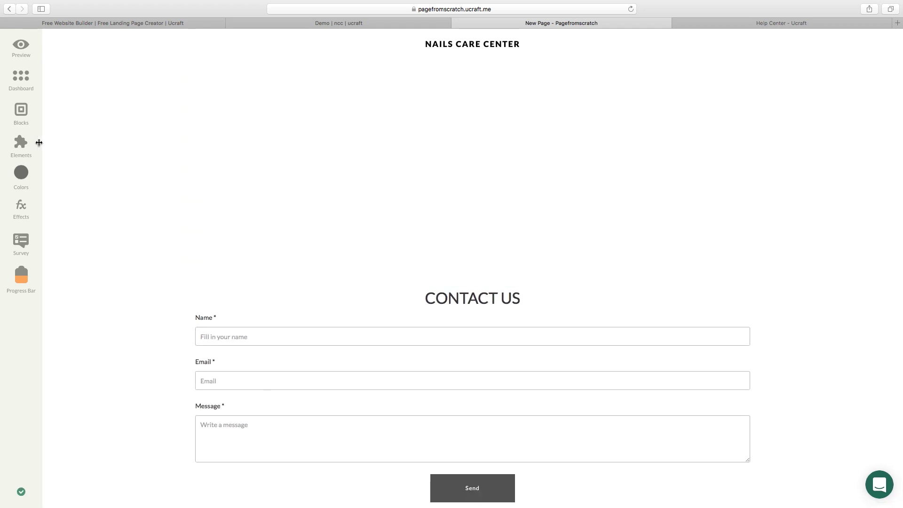
click(22, 146)
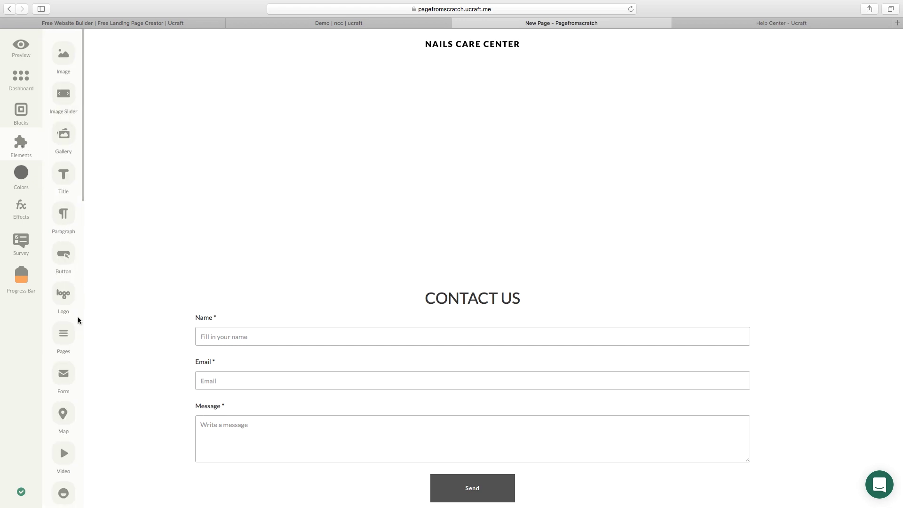
drag(68, 404, 755, 362)
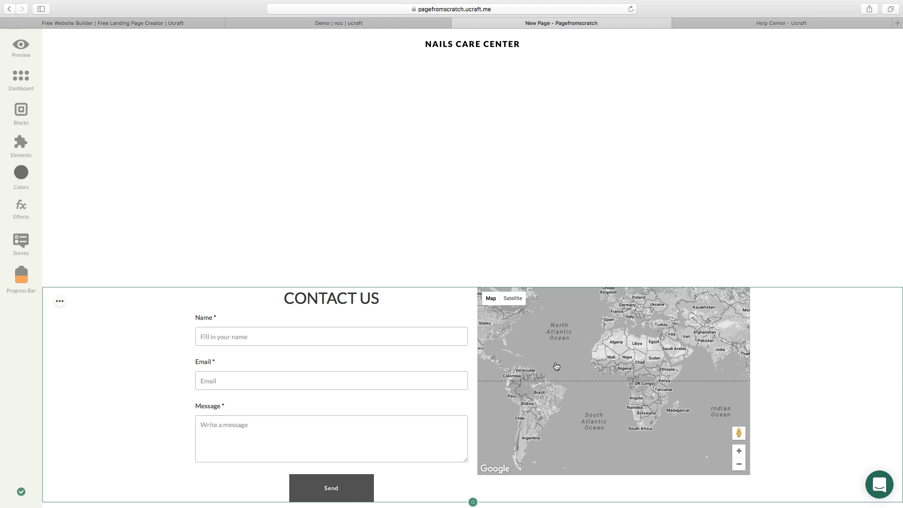
Narrow the map and the contact form using their side handles.
click(510, 392)
drag(479, 381, 510, 381)
click(438, 385)
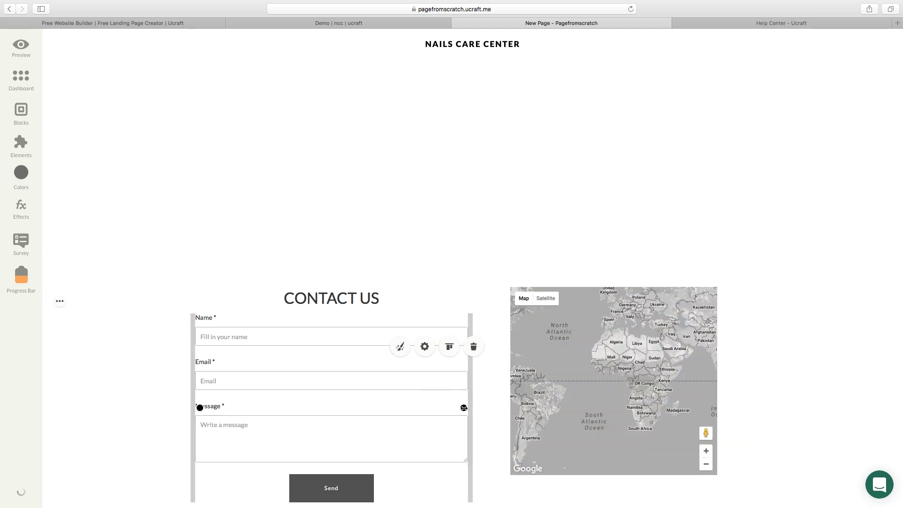
drag(464, 407, 438, 409)
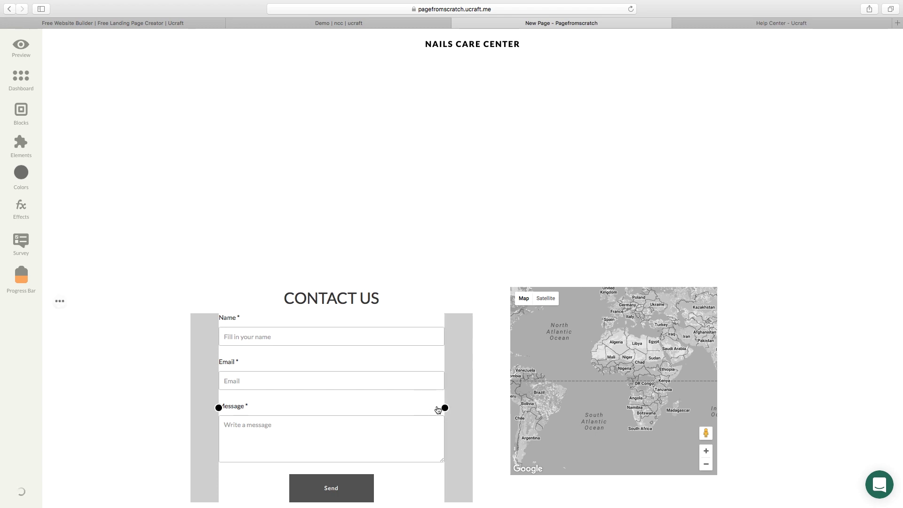
click(633, 394)
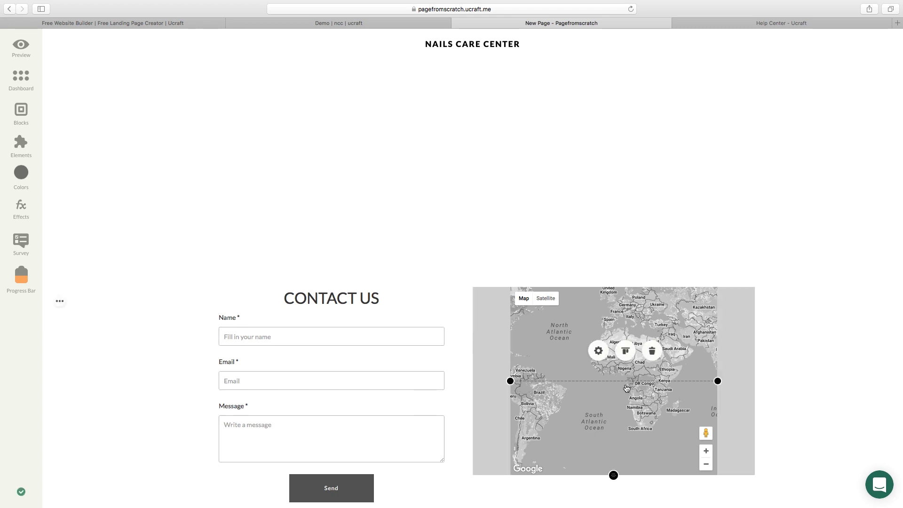
click(282, 320)
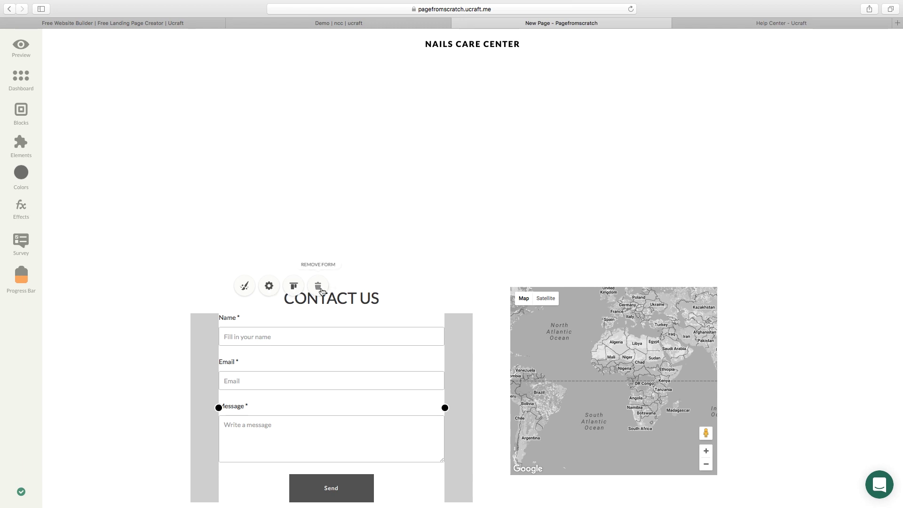
Hide the contact form's Name, Email and Message labels in its design options and save.
click(269, 285)
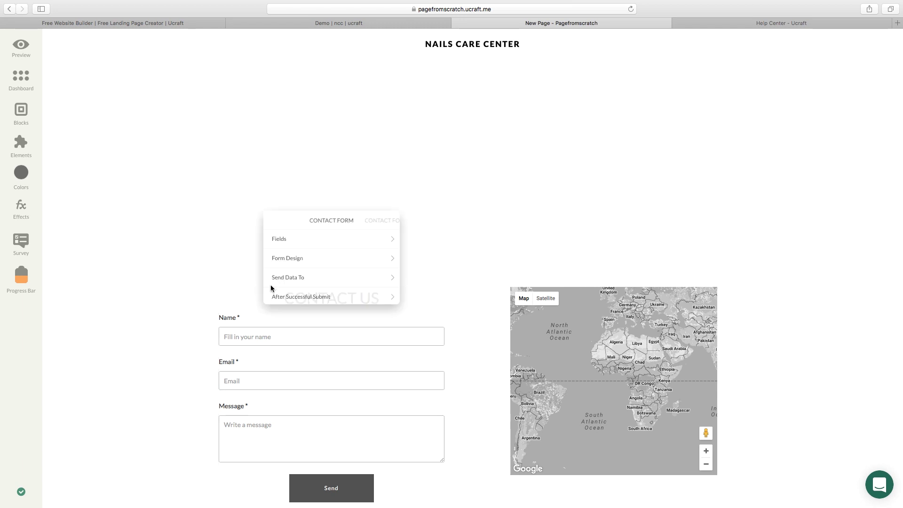
click(350, 267)
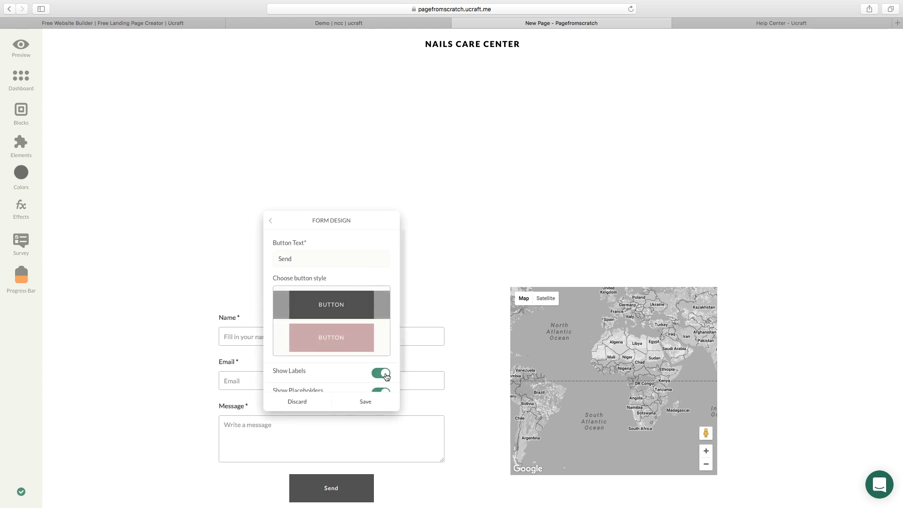
click(381, 373)
click(366, 401)
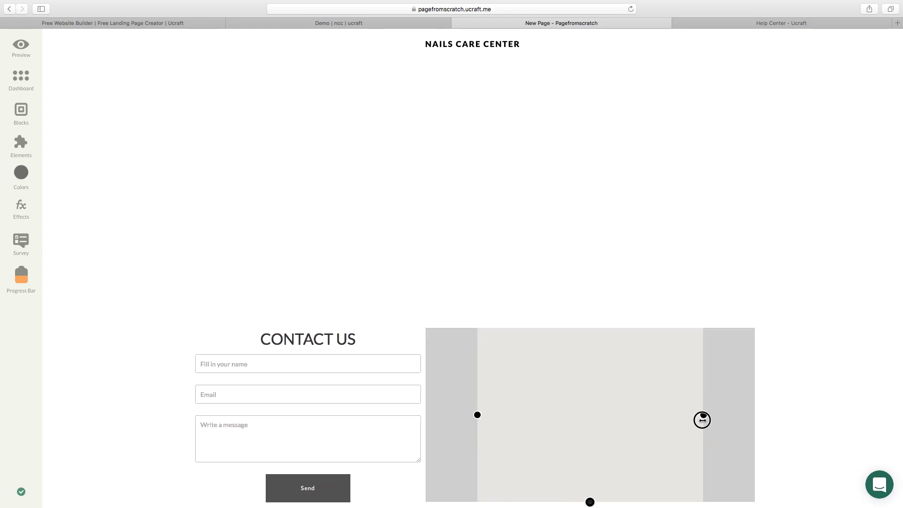
click(407, 430)
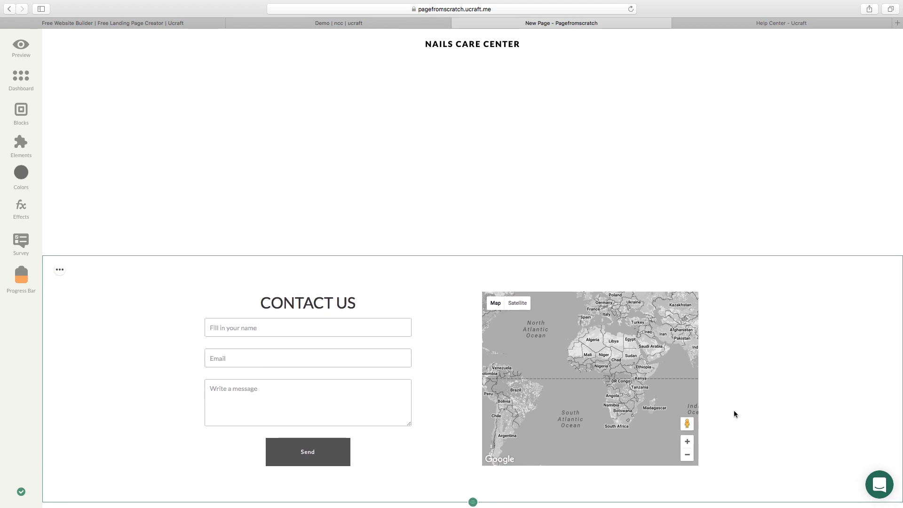
click(778, 24)
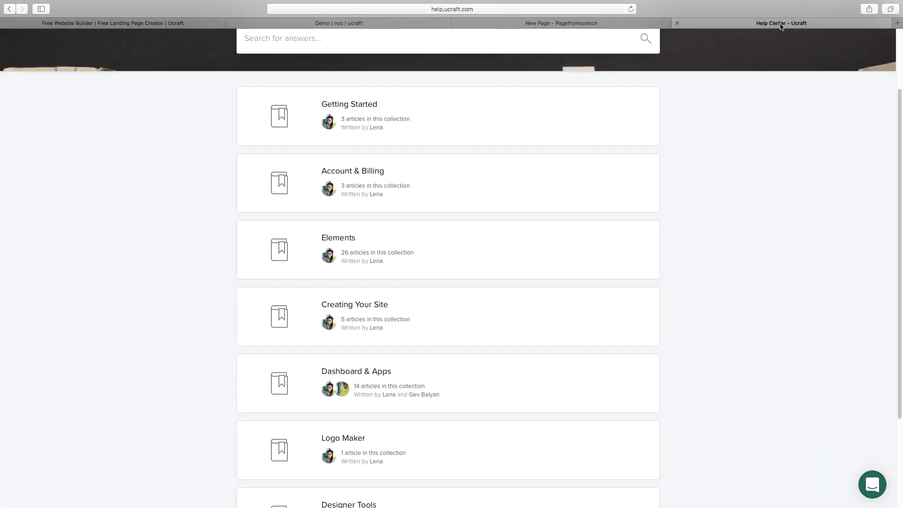
scroll(512, 253, down, 1)
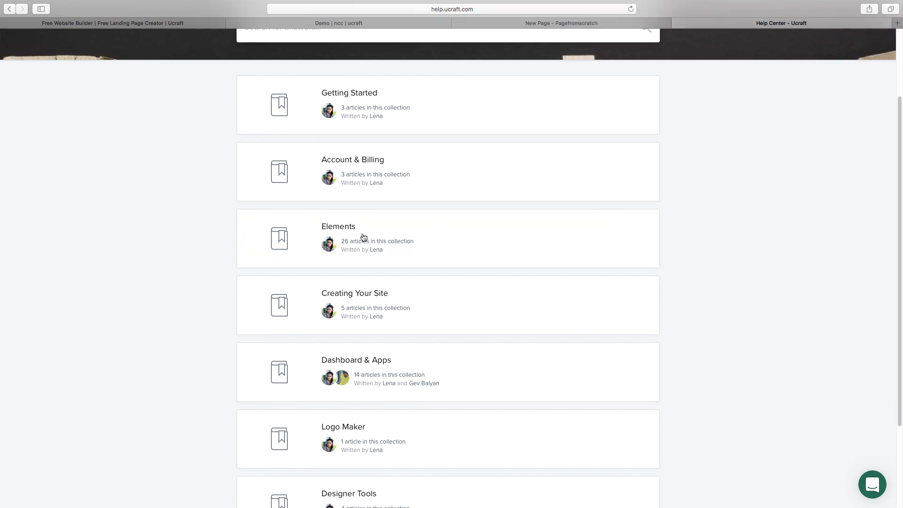
click(544, 22)
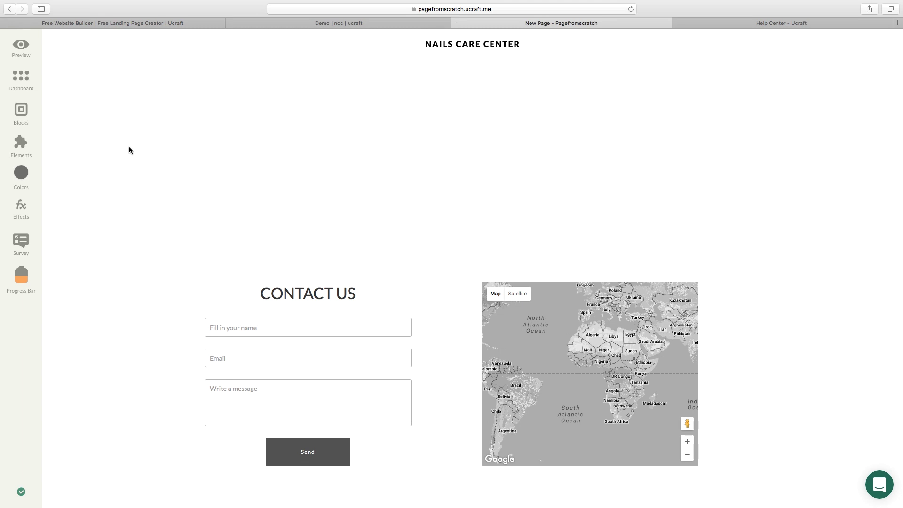
click(21, 113)
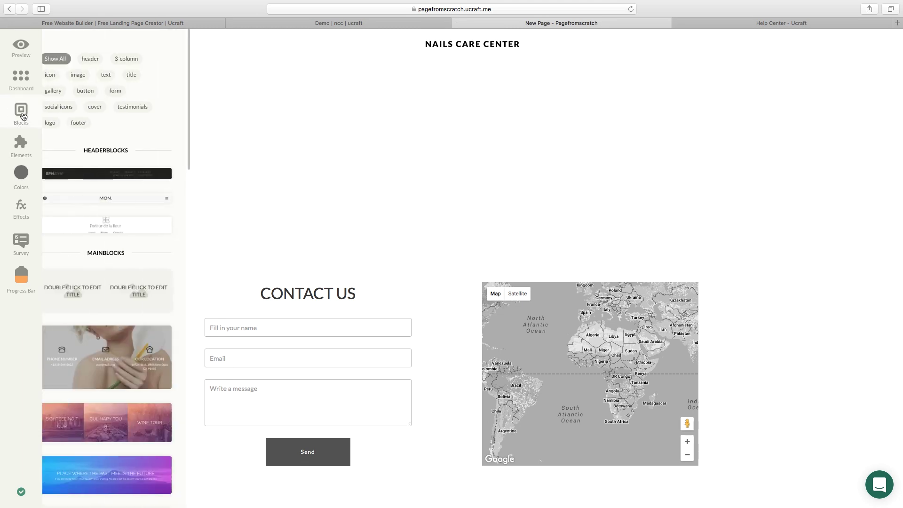
click(95, 124)
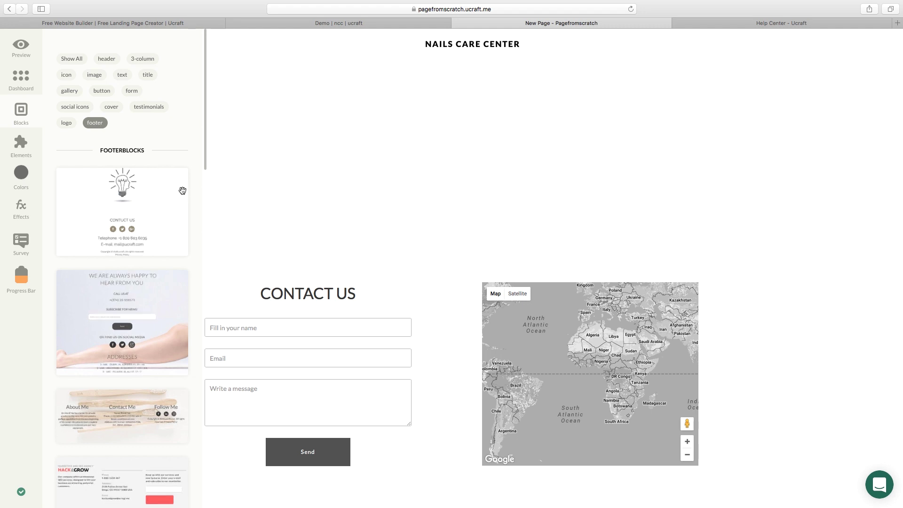
scroll(189, 195, down, 1)
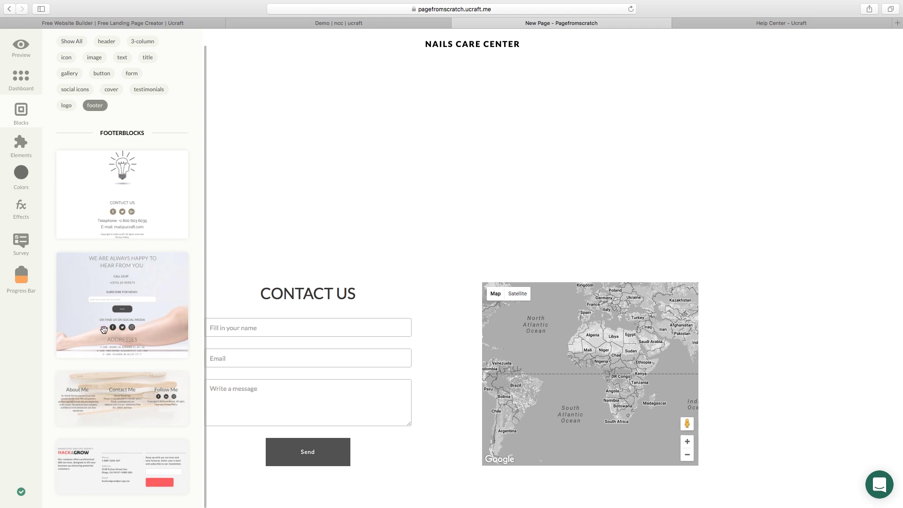
drag(73, 276, 275, 209)
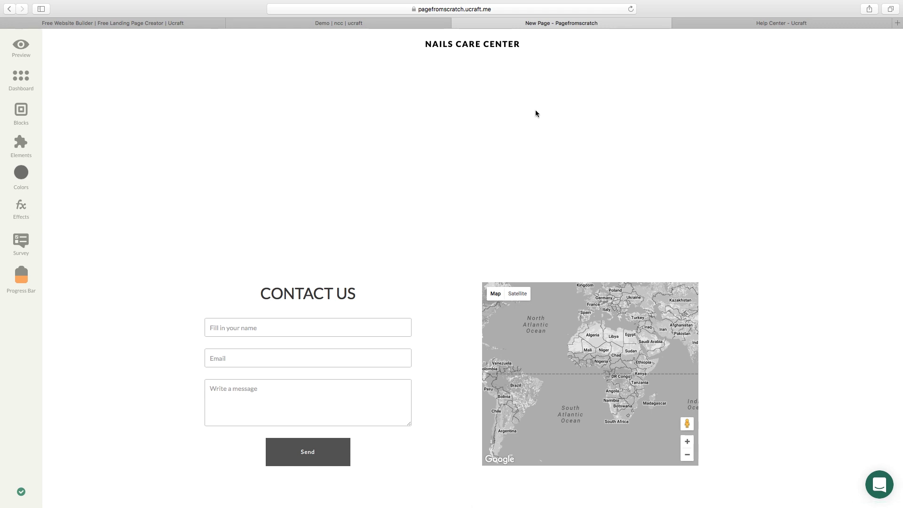
click(334, 23)
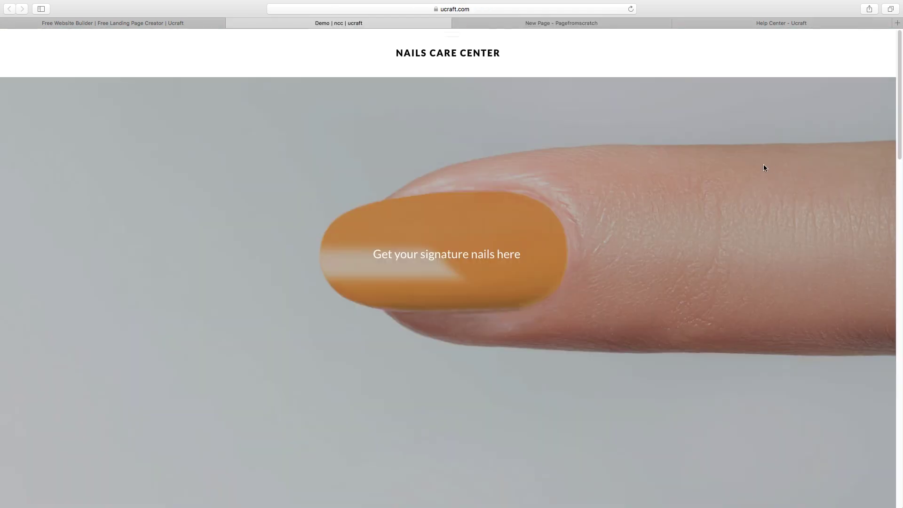
scroll(764, 173, down, 5)
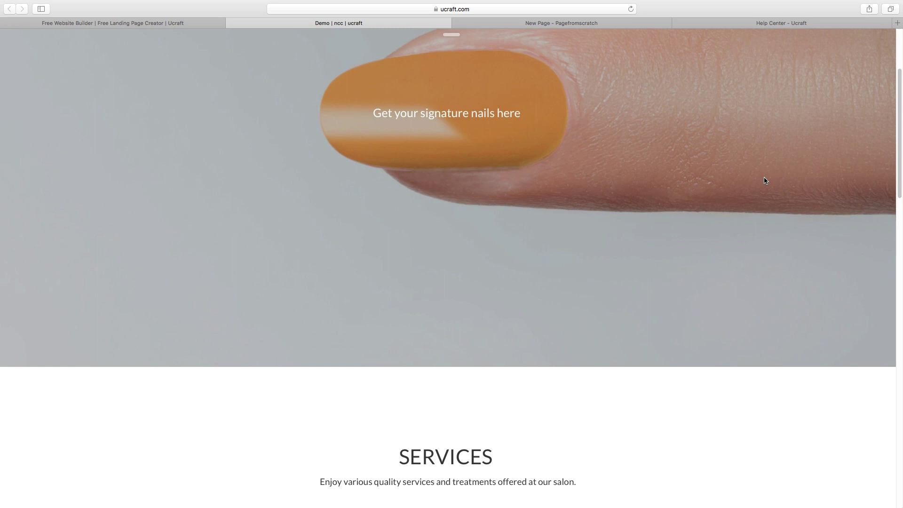
scroll(766, 191, down, 2)
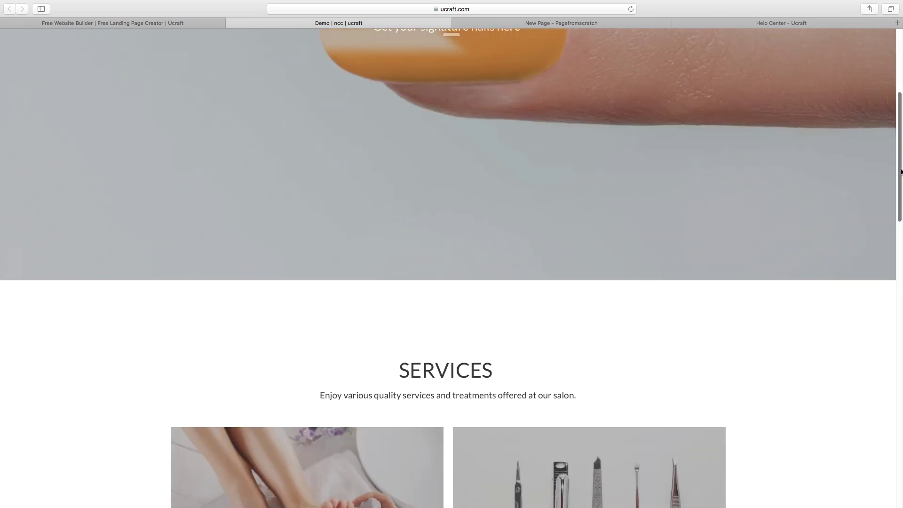
scroll(899, 195, down, 4)
scroll(900, 198, down, 15)
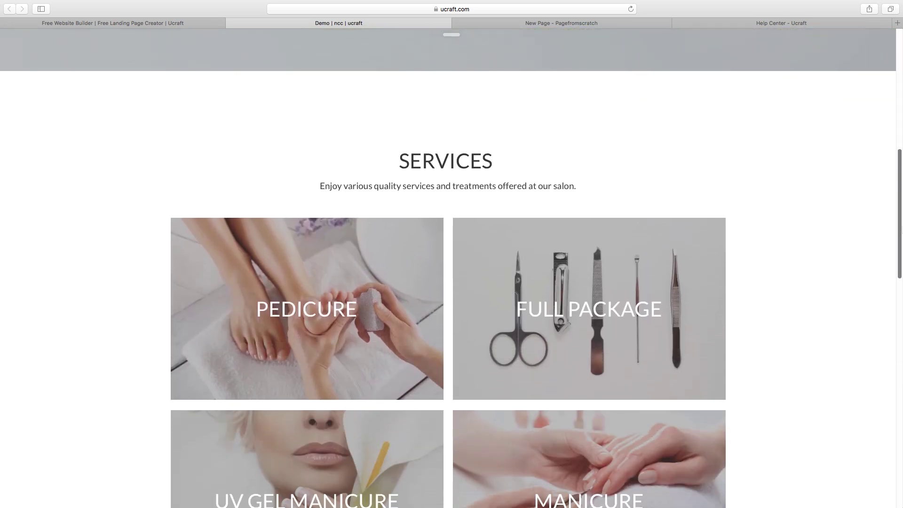
scroll(448, 268, down, 18)
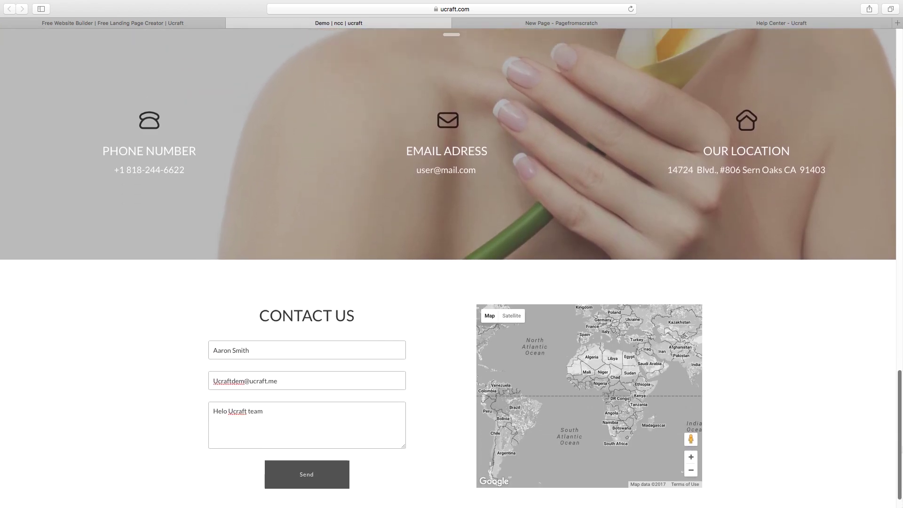
scroll(894, 263, up, 20)
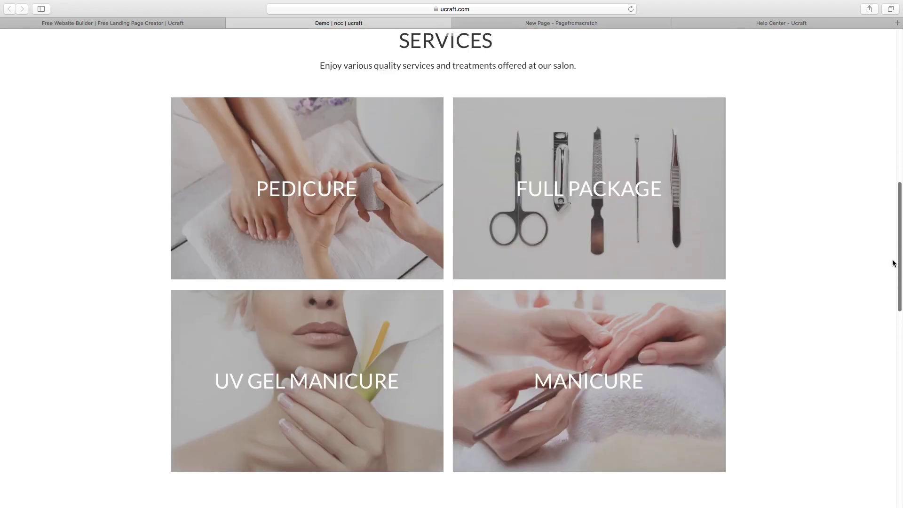
drag(893, 263, 899, 112)
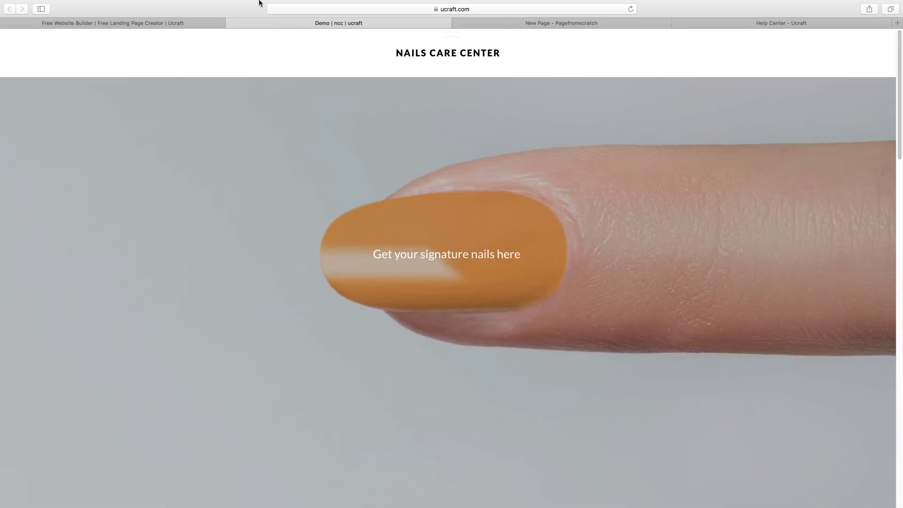
click(492, 24)
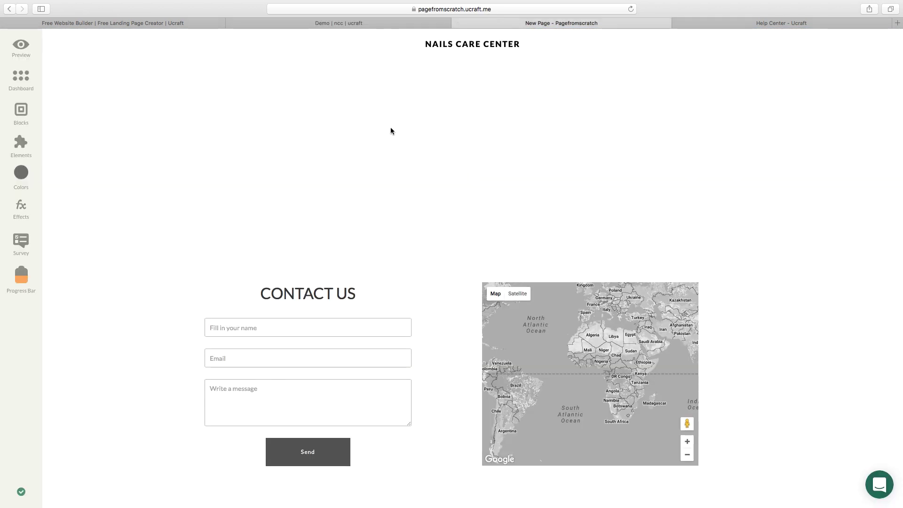
Add a title block under the header with nails.jpg as a cover background at 80% opacity.
click(18, 146)
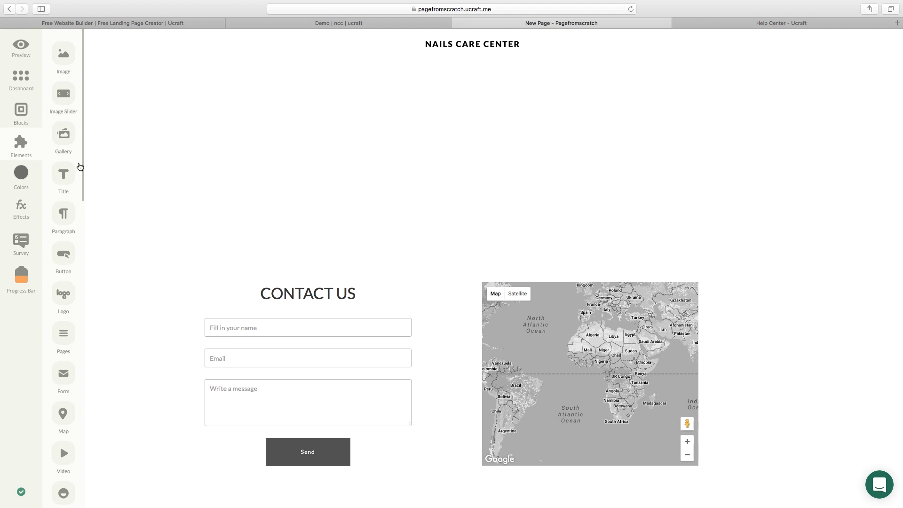
drag(65, 173, 473, 113)
mouse_move(74, 66)
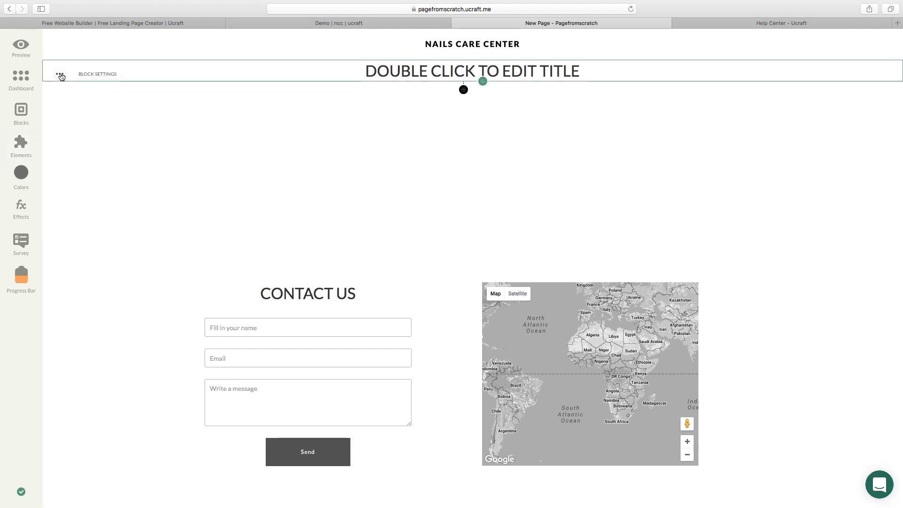
click(108, 75)
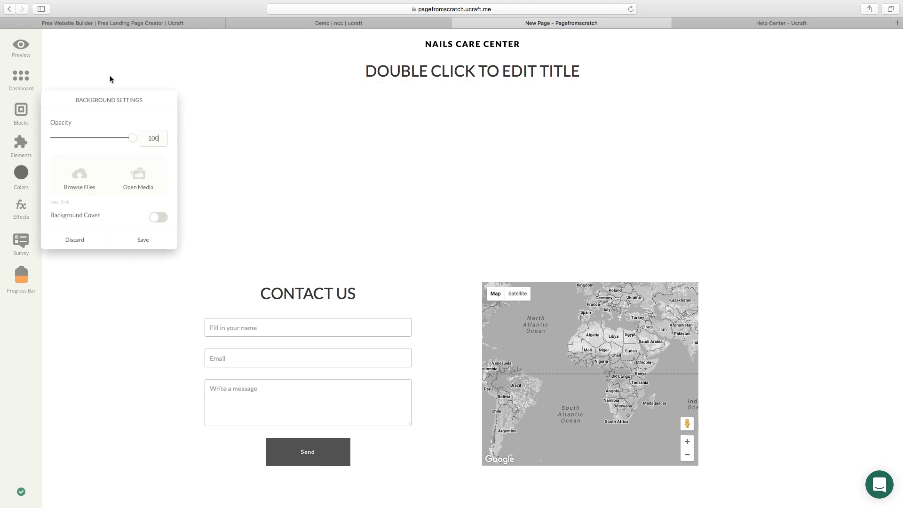
click(79, 183)
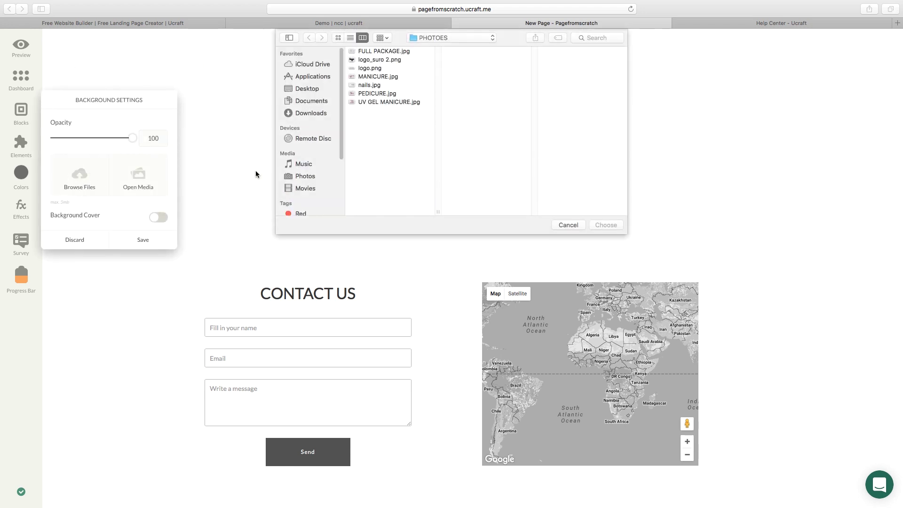
click(369, 85)
double_click(369, 85)
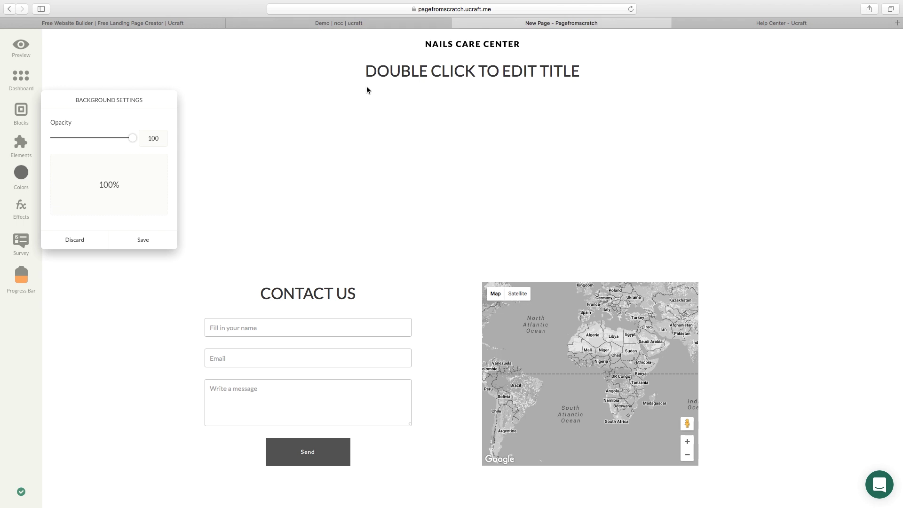
click(156, 237)
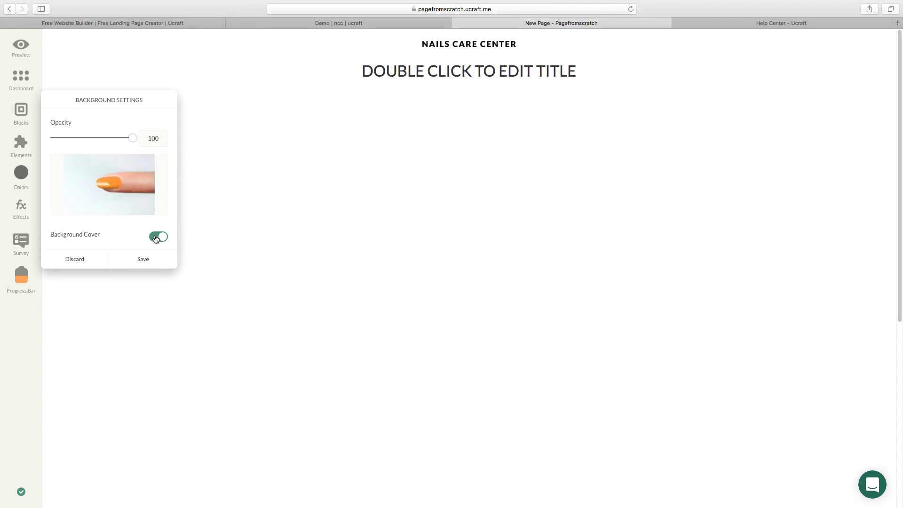
drag(133, 144, 118, 144)
click(141, 258)
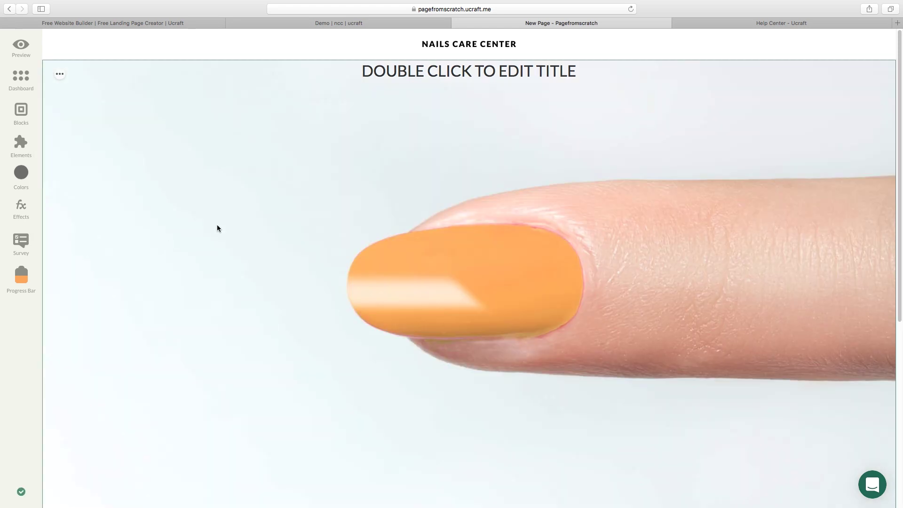
Center the title vertically and make it a white H4 reading 'Get your signature nails here'.
mouse_move(572, 105)
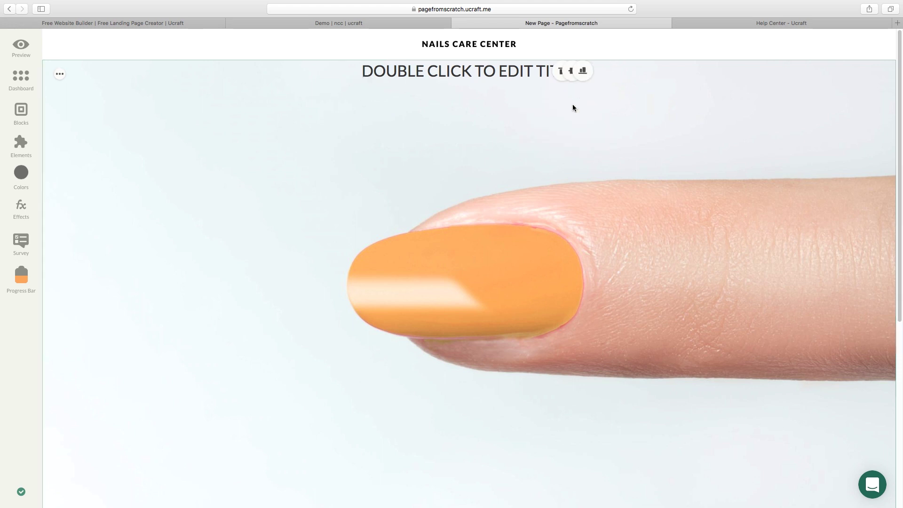
click(573, 71)
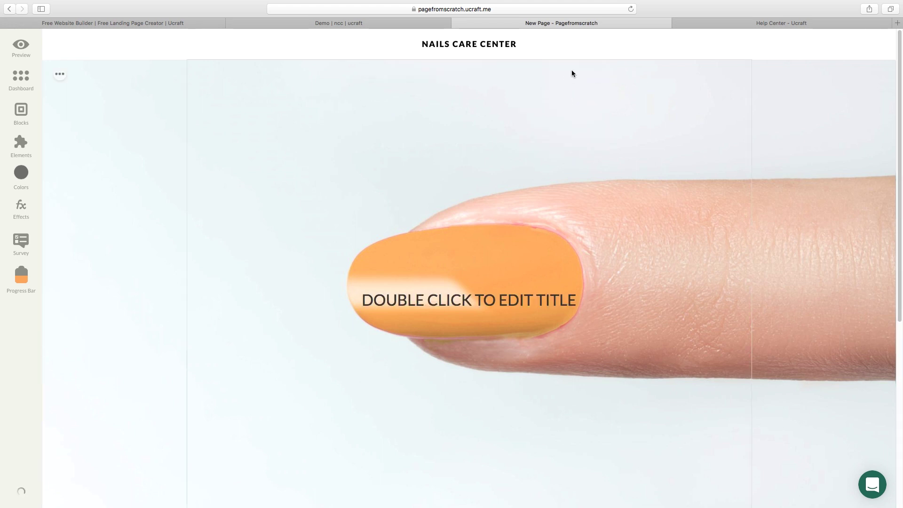
double_click(496, 304)
text(Get y)
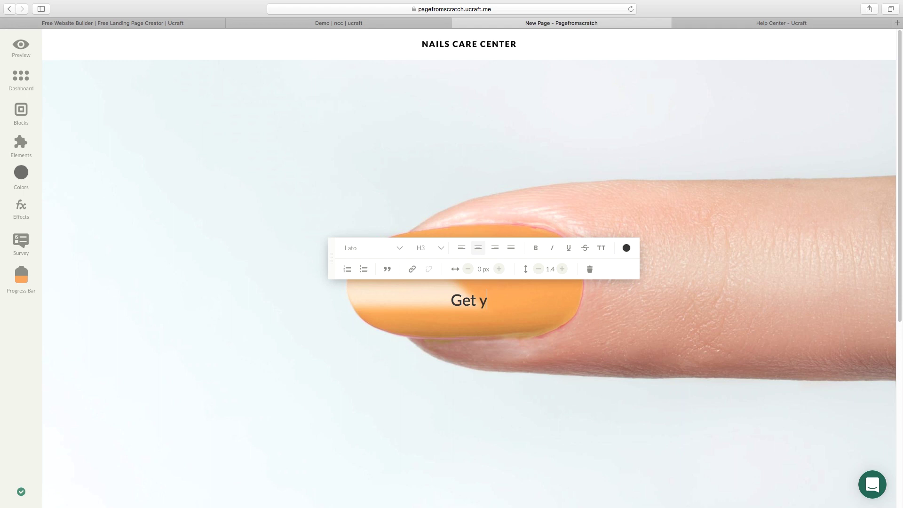
text(our signature nails here)
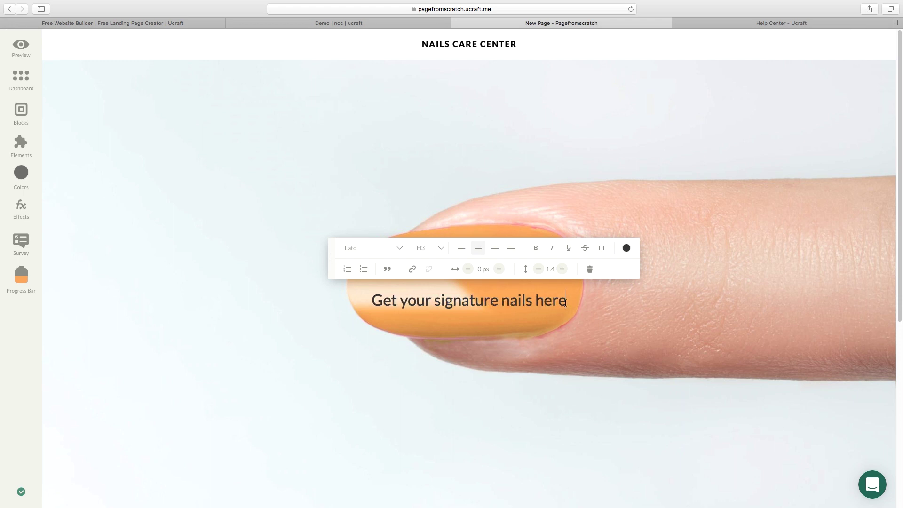
key(super+a)
click(429, 248)
click(432, 318)
click(626, 250)
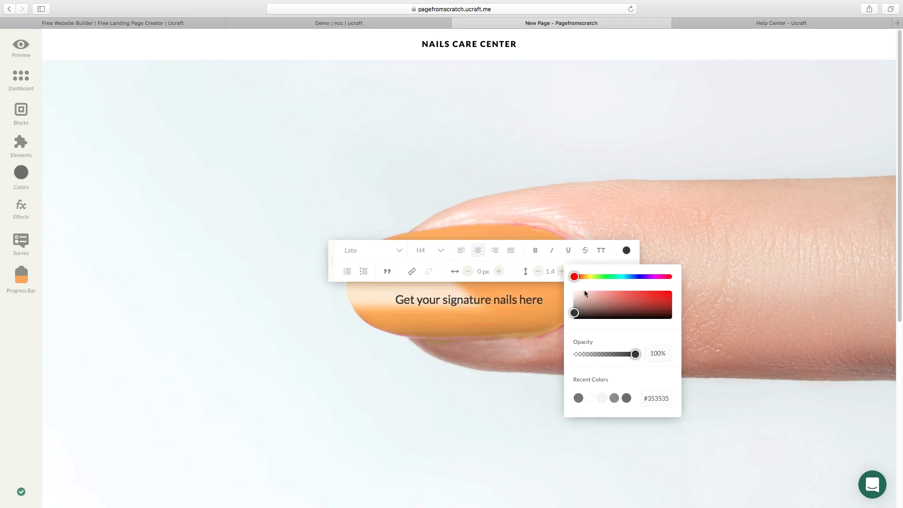
click(580, 283)
click(56, 181)
Move the background photo's focal point lower to reposition the finger, and save it.
click(60, 74)
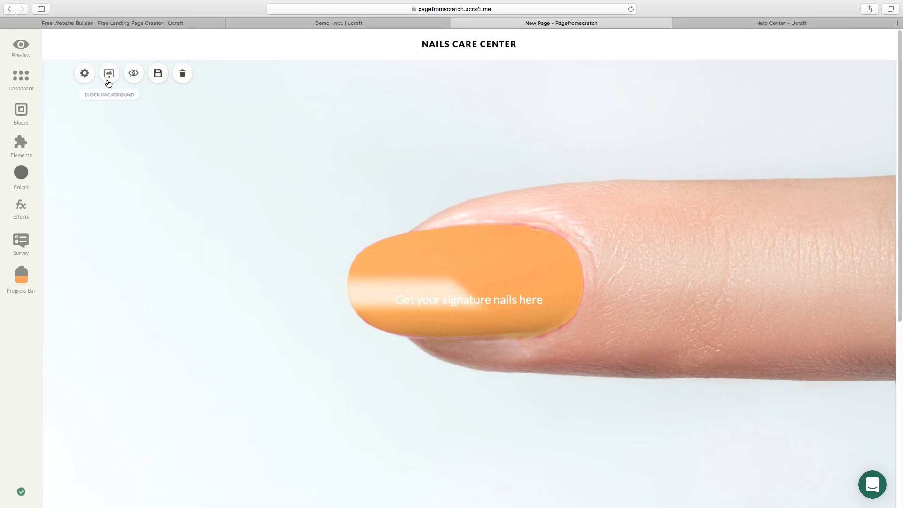
click(108, 74)
drag(98, 214, 105, 197)
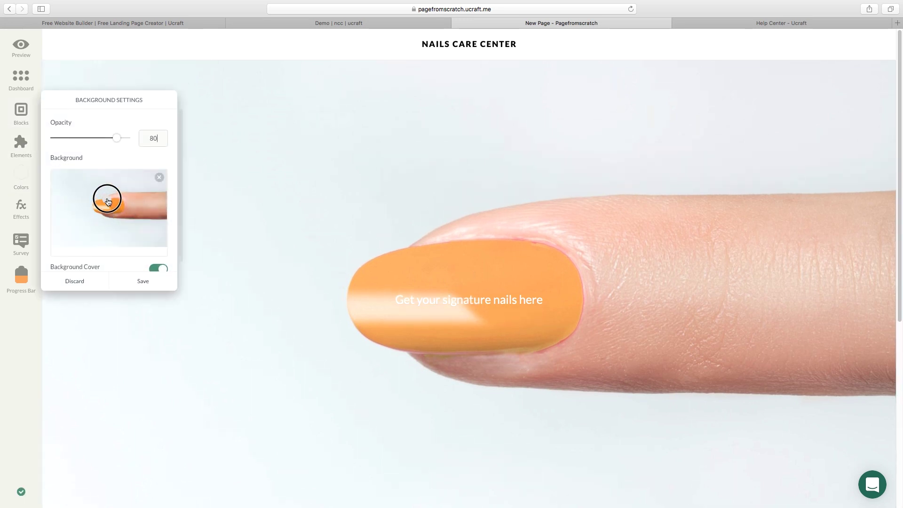
click(141, 280)
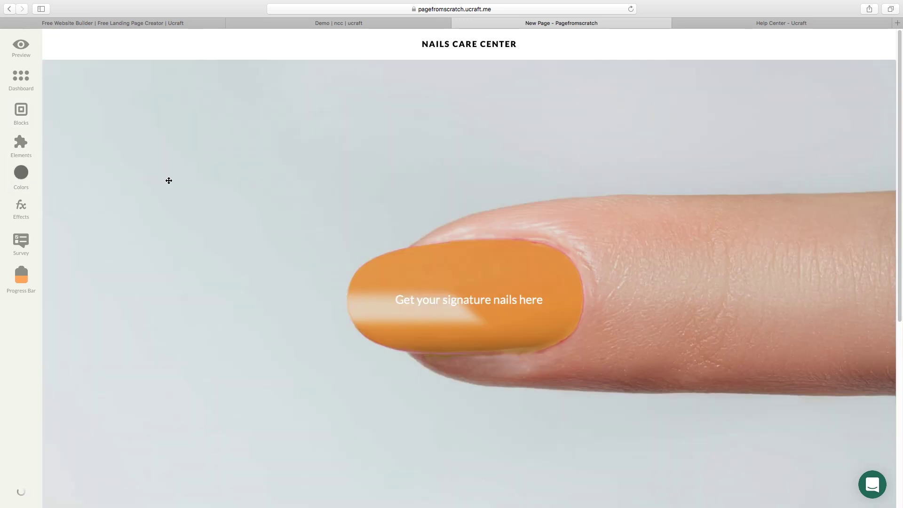
scroll(194, 182, down, 5)
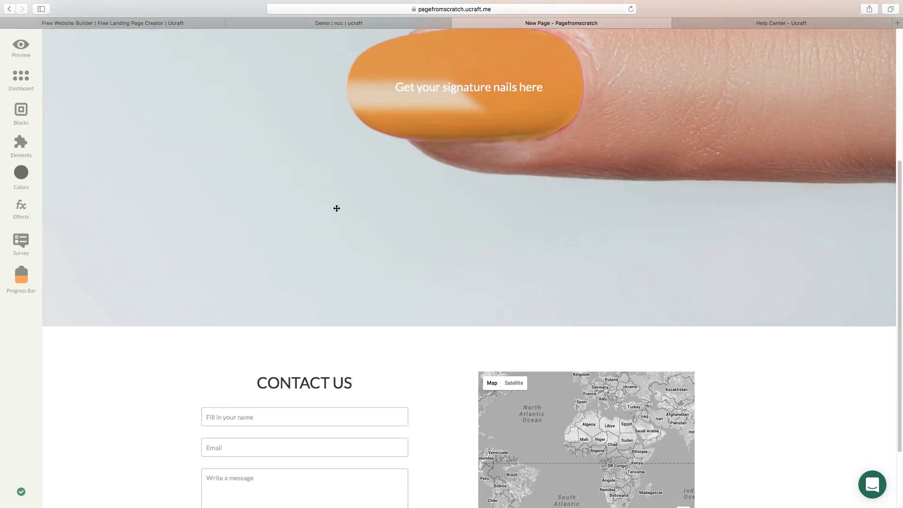
Add an enlarged SERVICES title and the paragraph 'Enjoy various quality and treatments offered at our salon.'.
click(22, 147)
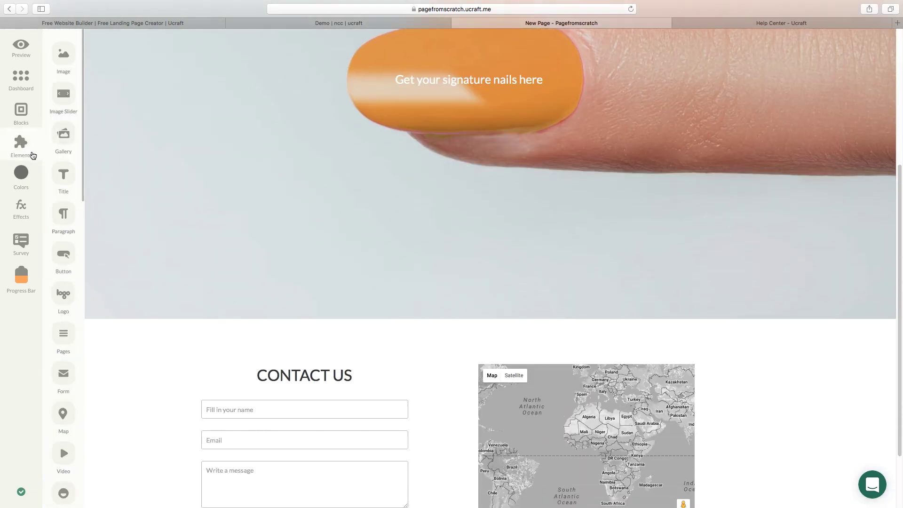
mouse_move(60, 176)
mouse_down()
mouse_move(400, 292)
mouse_move(452, 329)
mouse_move(425, 334)
mouse_move(428, 341)
mouse_up()
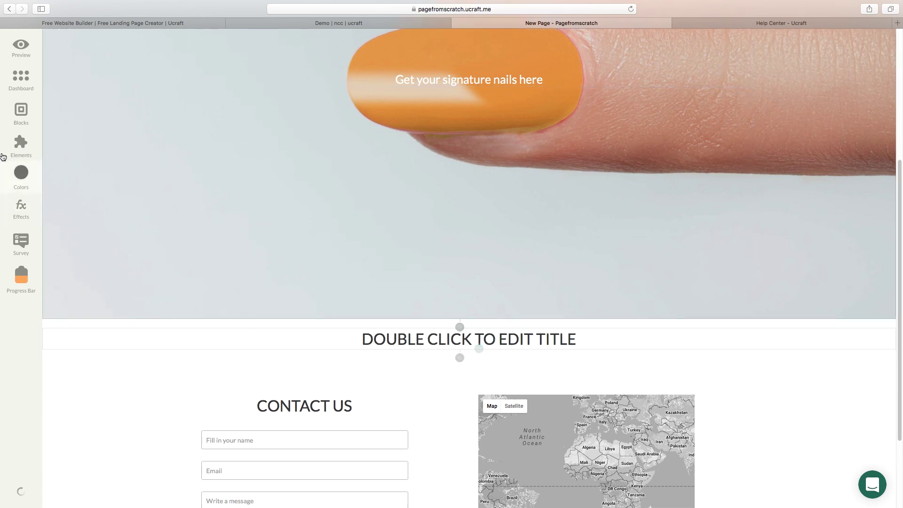
click(19, 145)
drag(64, 215, 443, 352)
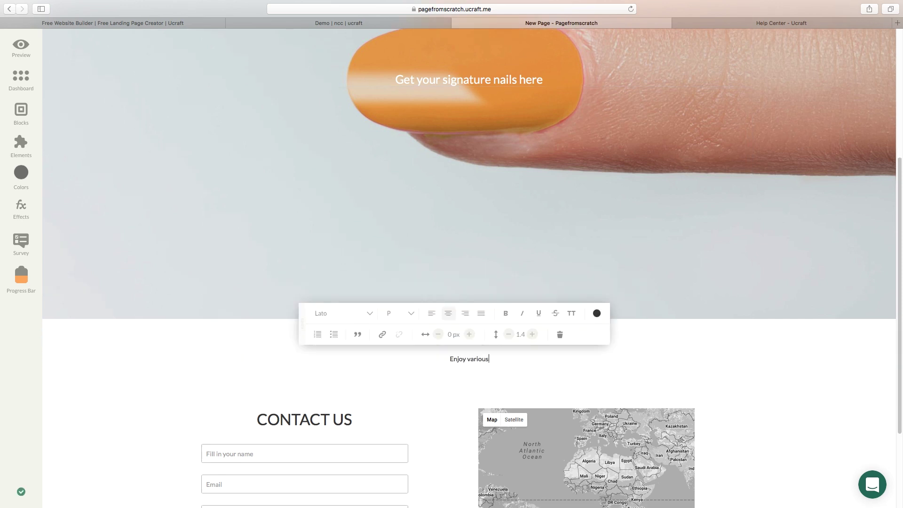
text(quality and treatments offered at our salon.)
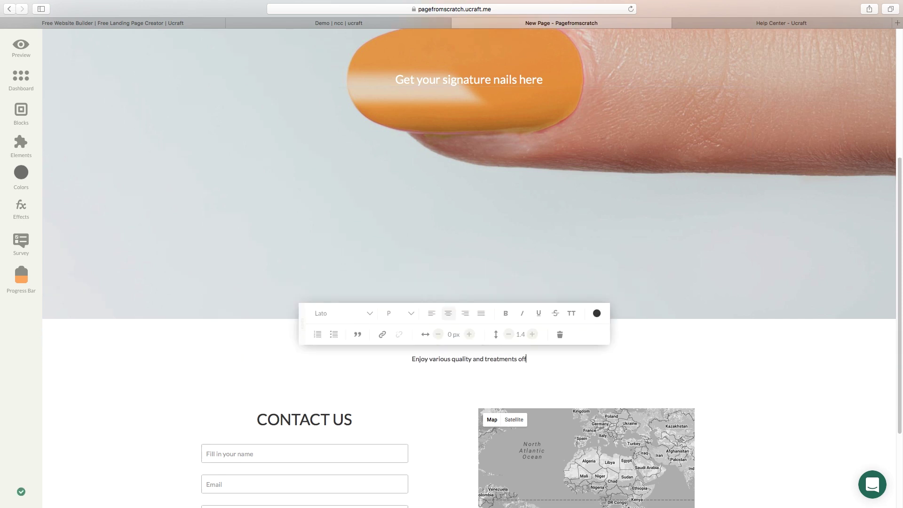
double_click(468, 339)
click(440, 290)
click(440, 329)
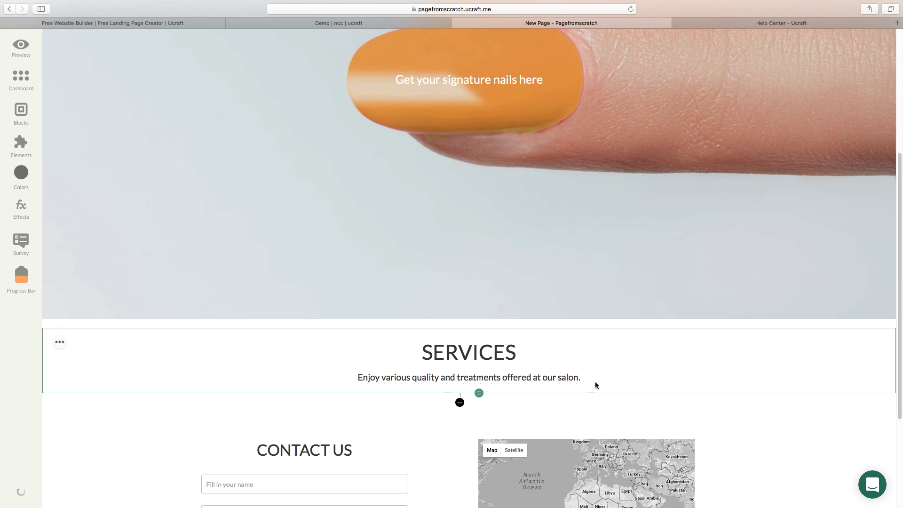
Place two image elements side by side below the Services text.
click(21, 150)
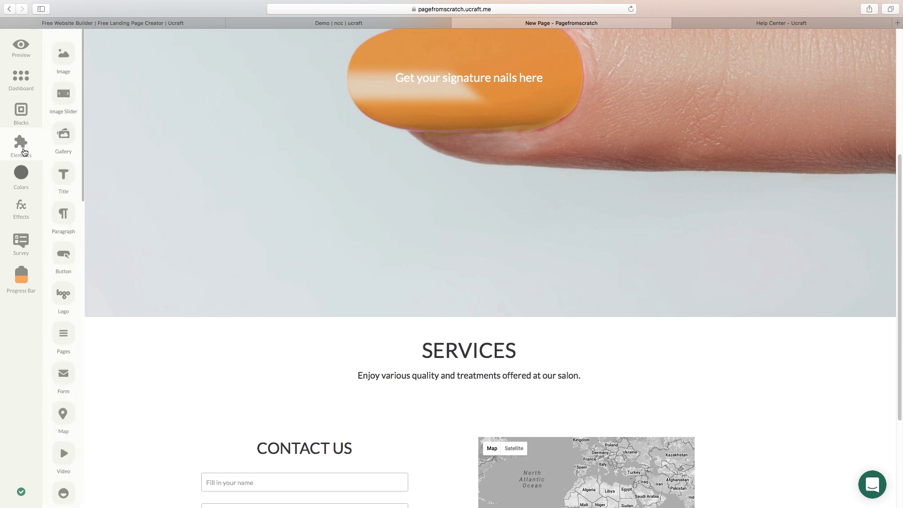
drag(64, 69, 430, 402)
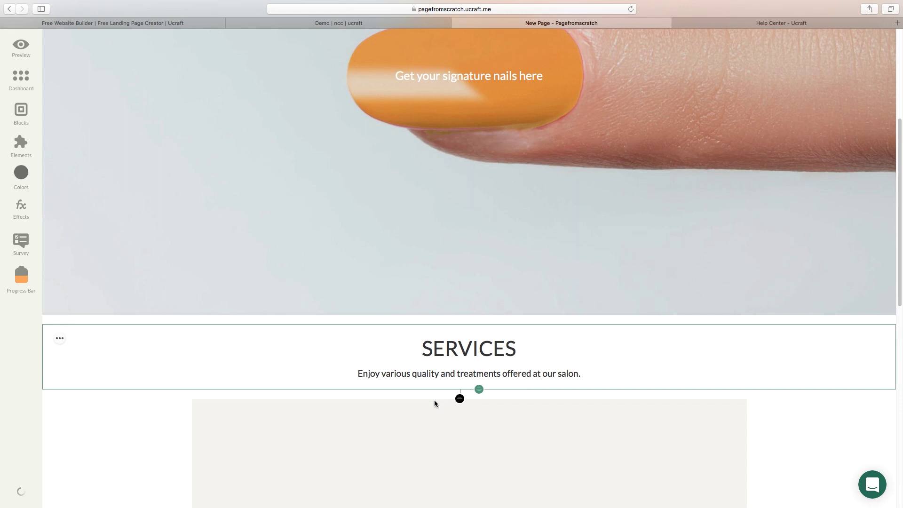
scroll(431, 400, down, 5)
scroll(429, 394, down, 3)
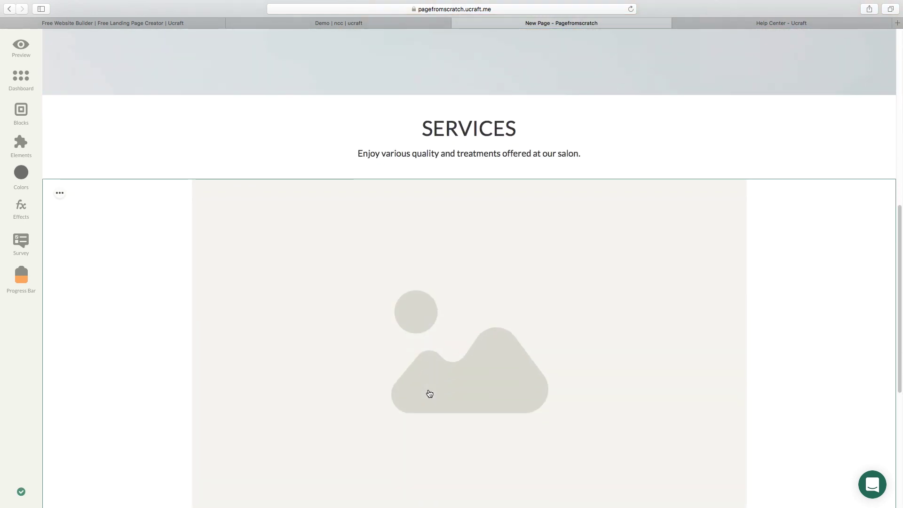
click(21, 144)
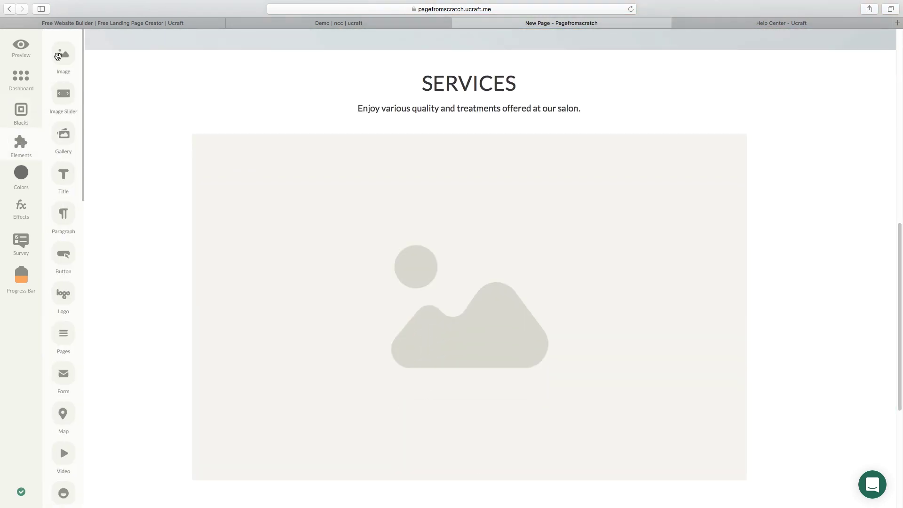
drag(59, 57, 755, 250)
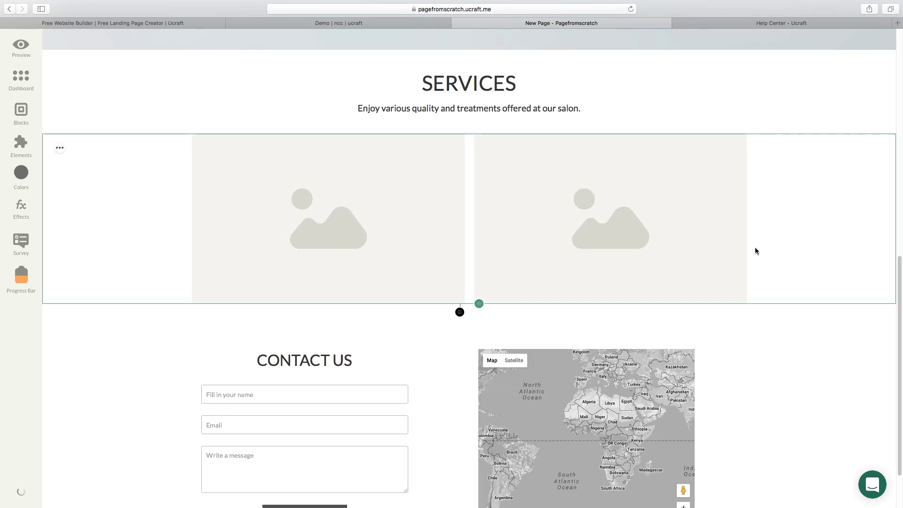
Overlay a placeholder title element on each of the two images.
click(26, 151)
drag(60, 444, 325, 225)
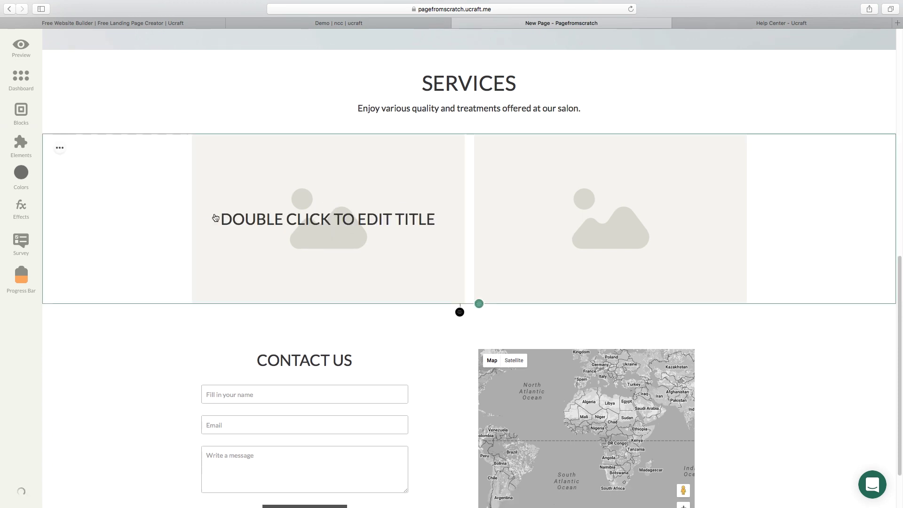
click(17, 147)
drag(75, 178, 610, 232)
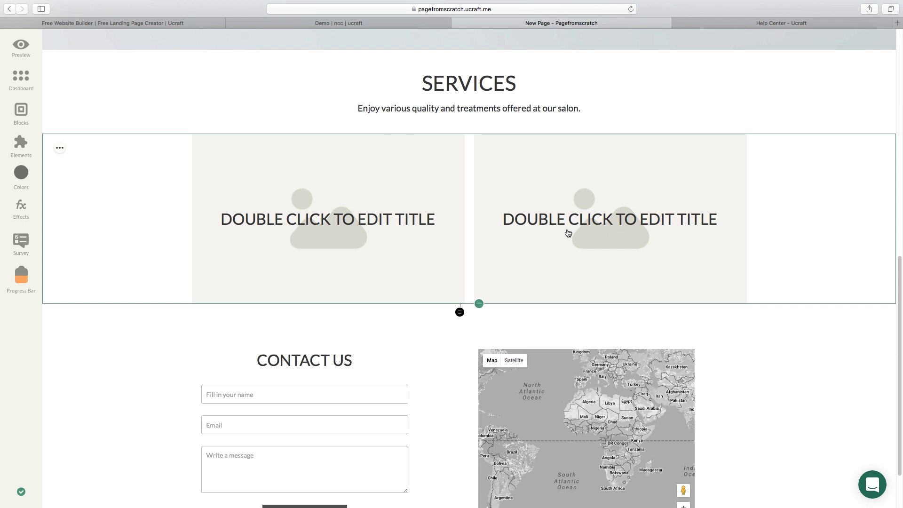
Save the two-image row as a reusable block and drop a copy beneath it.
click(59, 148)
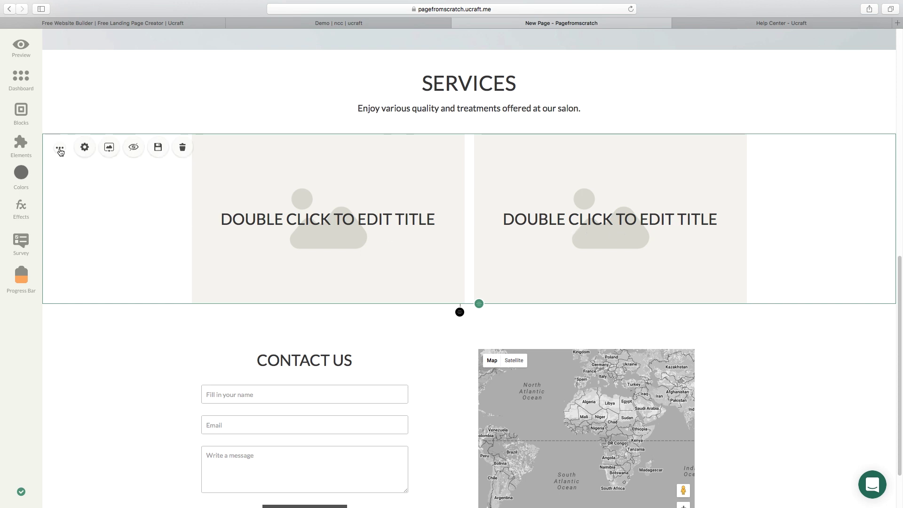
click(158, 148)
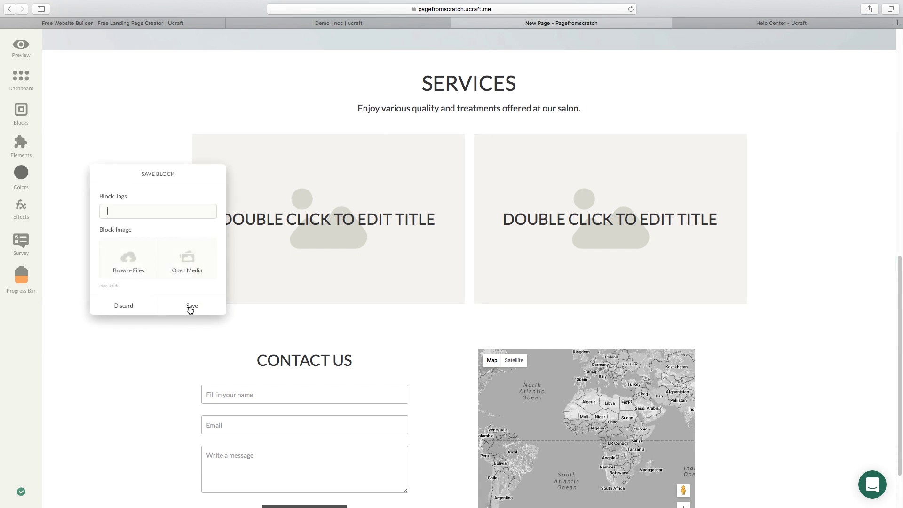
click(189, 308)
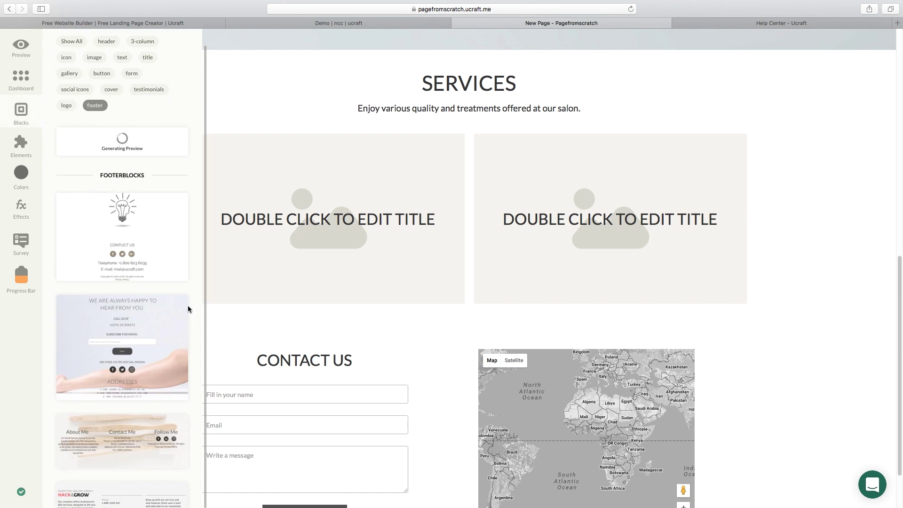
click(249, 95)
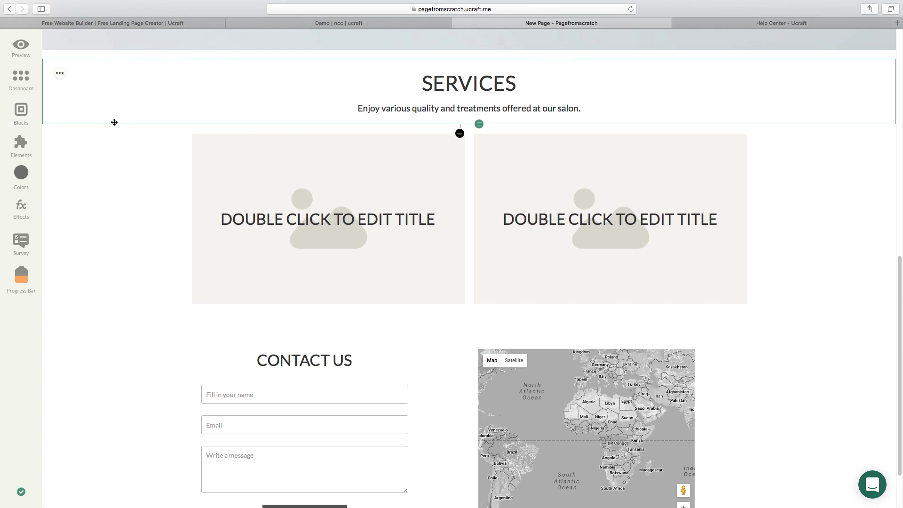
click(22, 112)
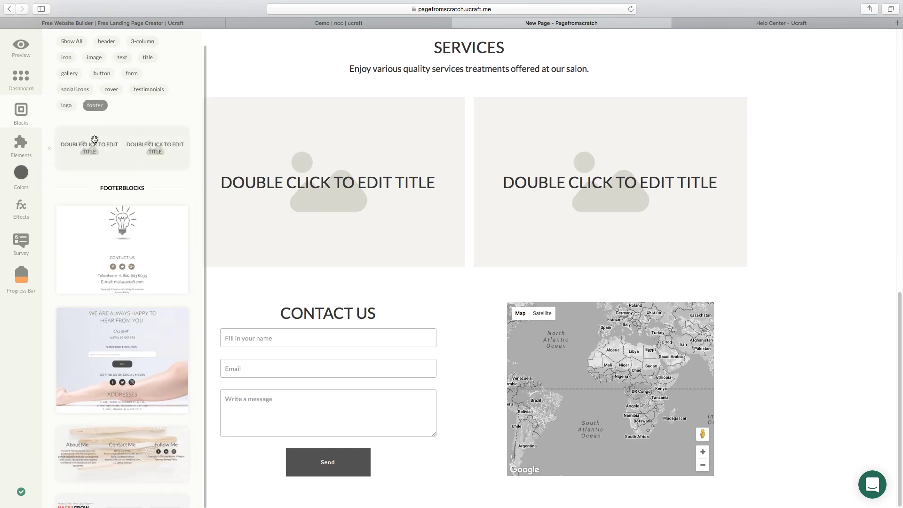
drag(94, 139, 431, 288)
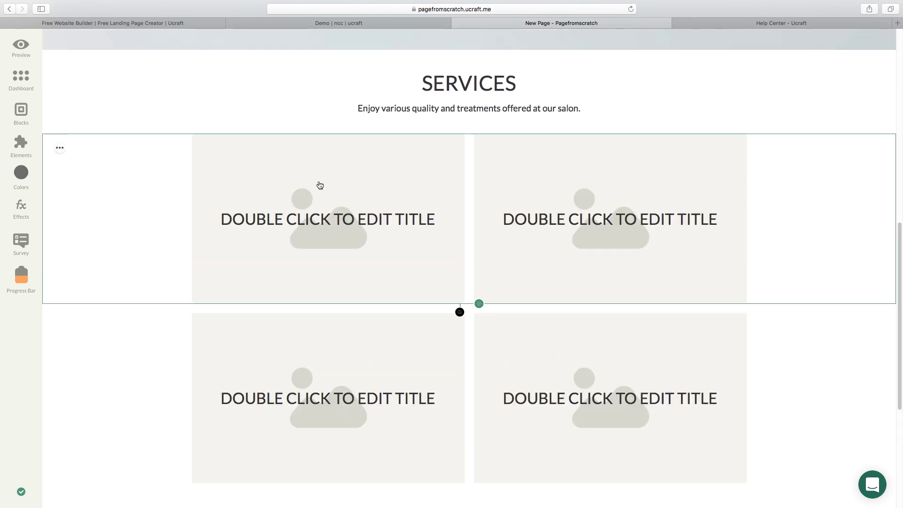
Upload PEDICURE.jpg, FULL PACKAGE.jpg and UV GEL MANICURE.jpg into the first three service cards.
click(319, 184)
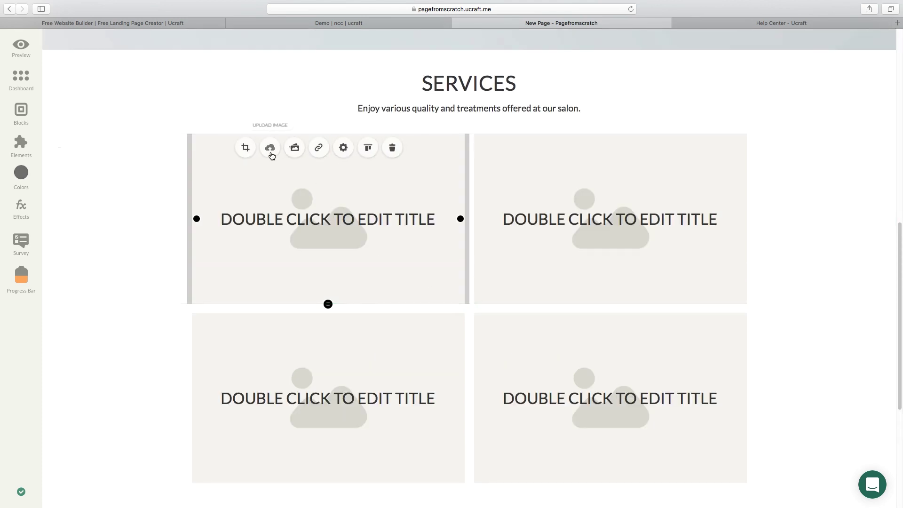
click(271, 153)
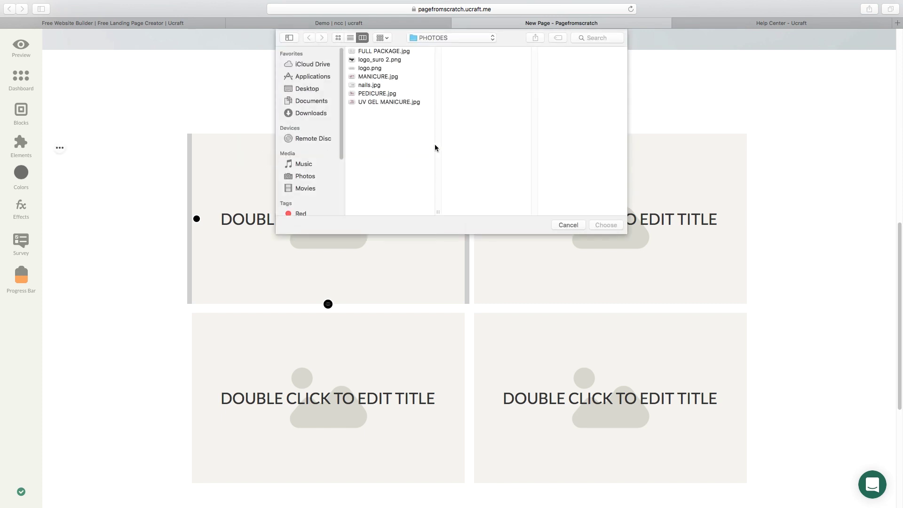
double_click(371, 94)
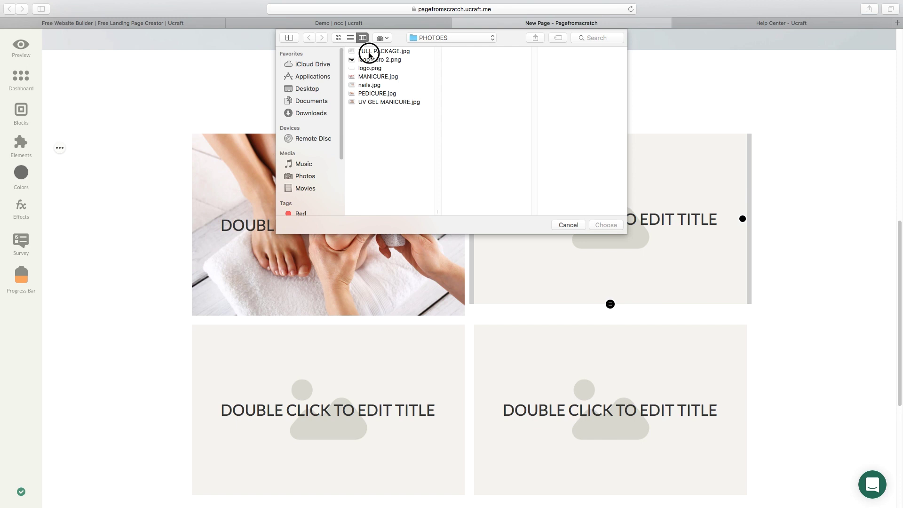
double_click(369, 52)
click(357, 365)
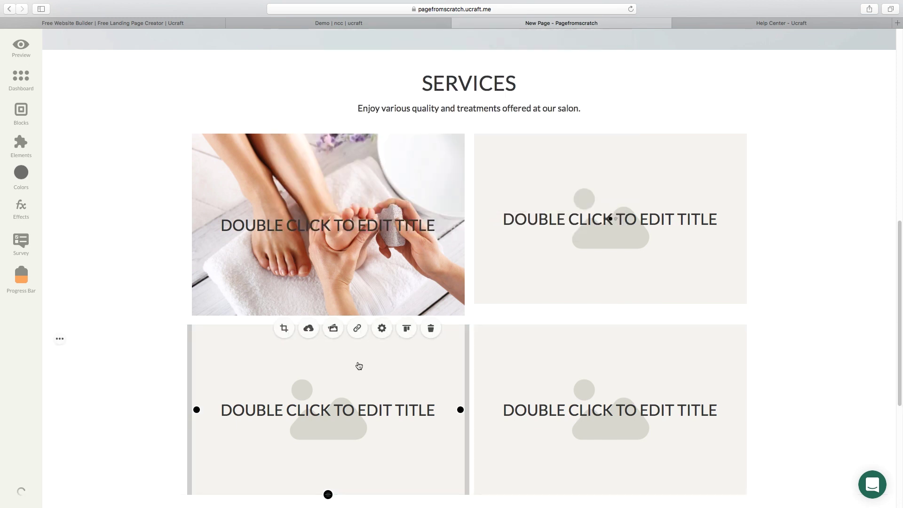
click(308, 328)
click(381, 102)
key(Return)
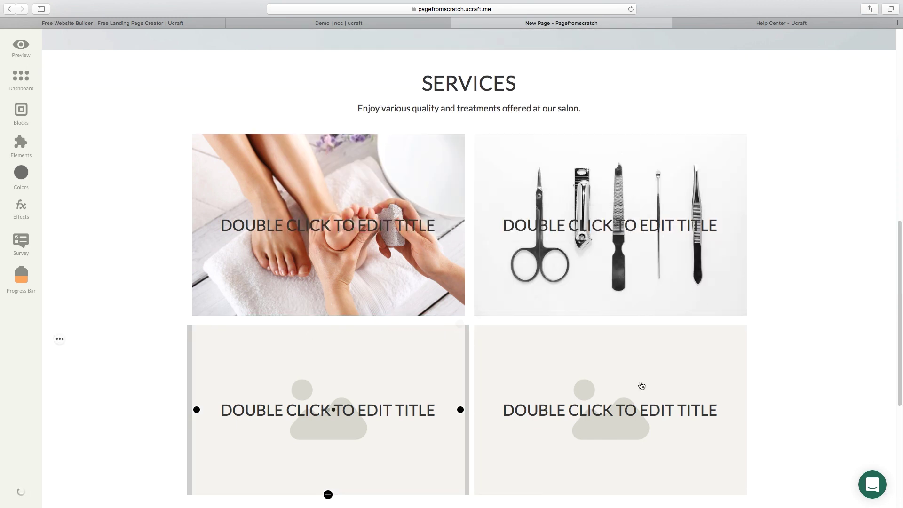
click(645, 380)
click(568, 224)
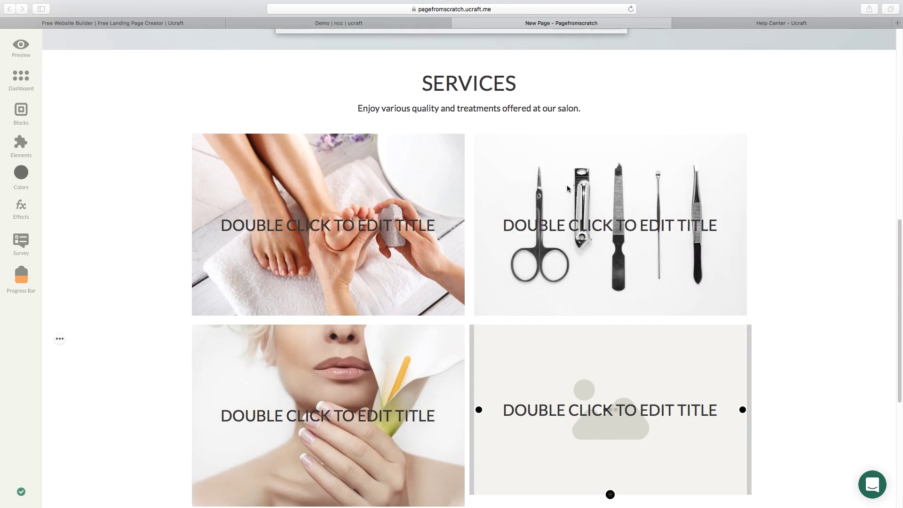
Title the top cards PEDICURE and FULL PACKAGE as larger headings.
scroll(254, 193, down, 2)
text(PEDICURE)
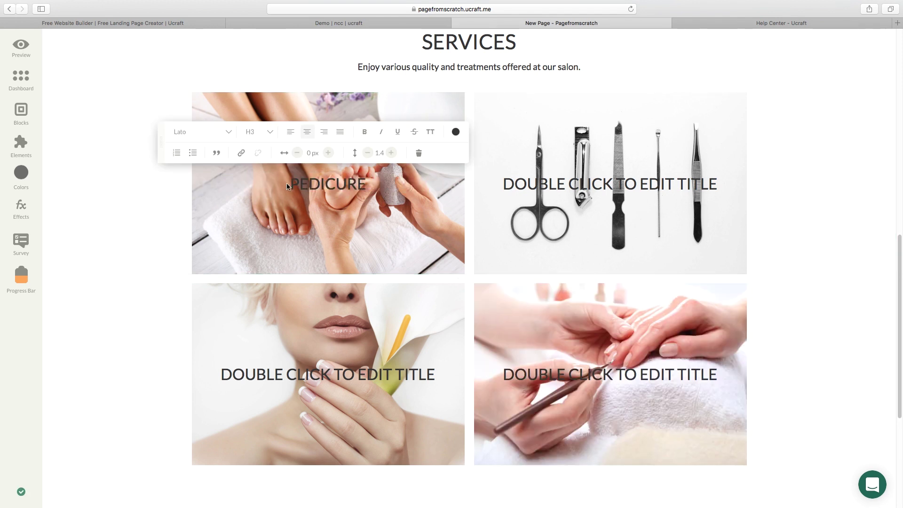
click(270, 132)
click(256, 167)
double_click(578, 185)
text(FUL)
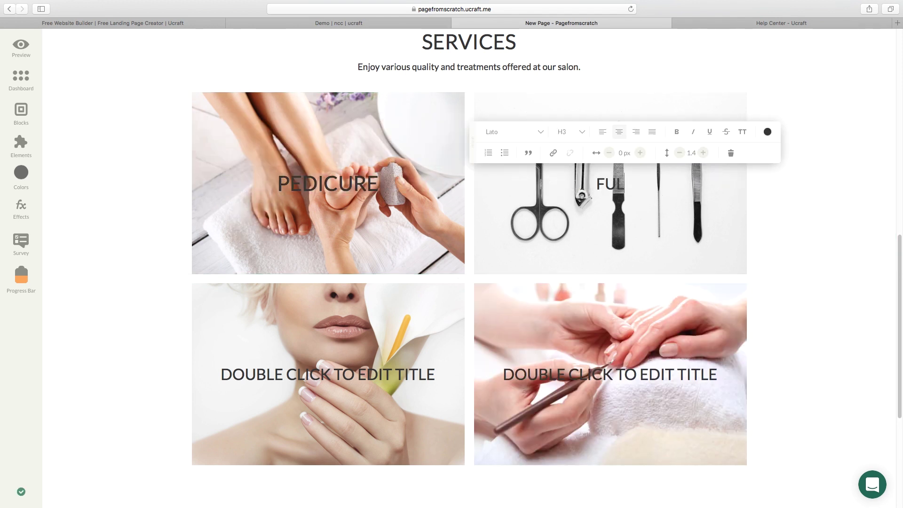
text(L PACKAGE)
click(582, 131)
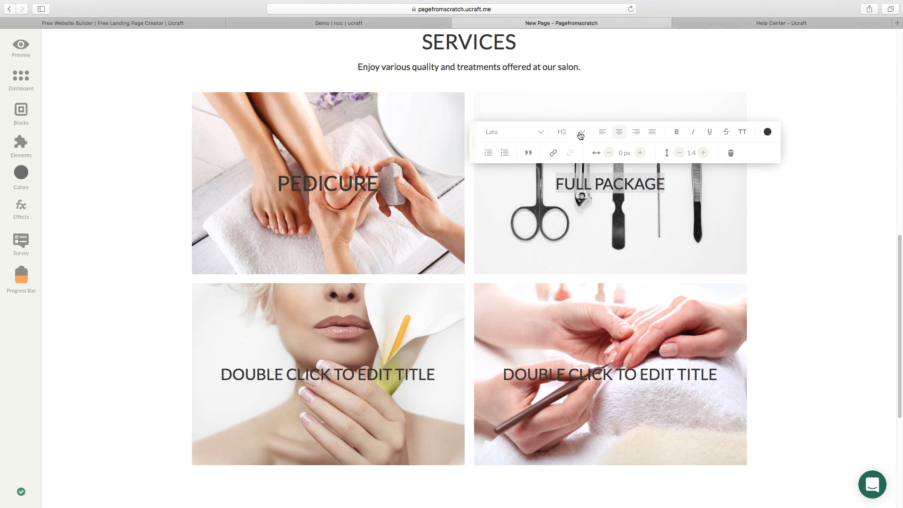
Title the bottom tiles UV GEL MANICURE and MANICURE, making MANICURE an H2.
click(568, 167)
double_click(328, 374)
text(UV GE)
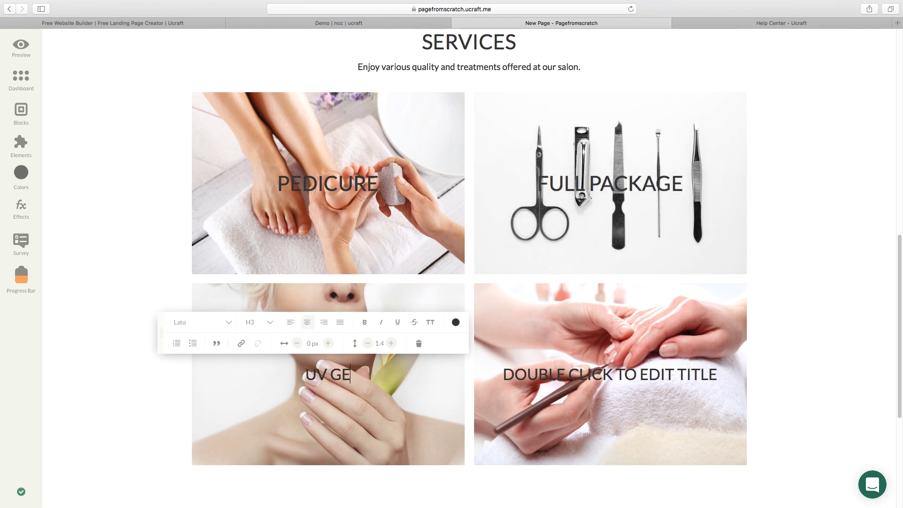
text(L MANICURE)
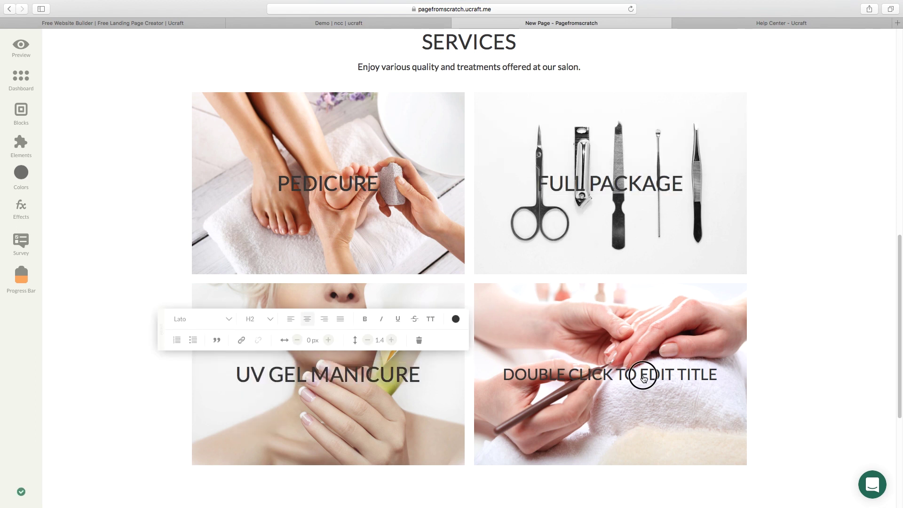
double_click(643, 375)
text(MANICURE)
click(569, 322)
click(570, 379)
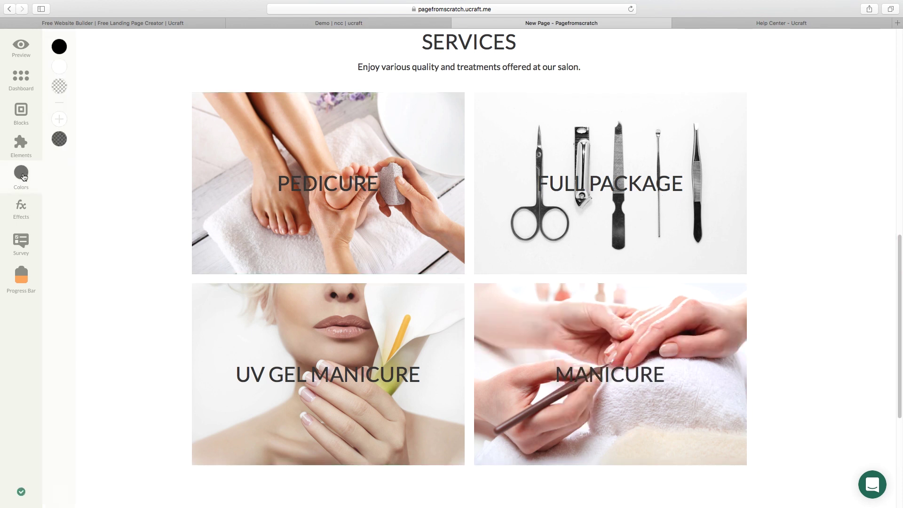
Create a 45% black translucent swatch and tint the service images with it.
click(59, 120)
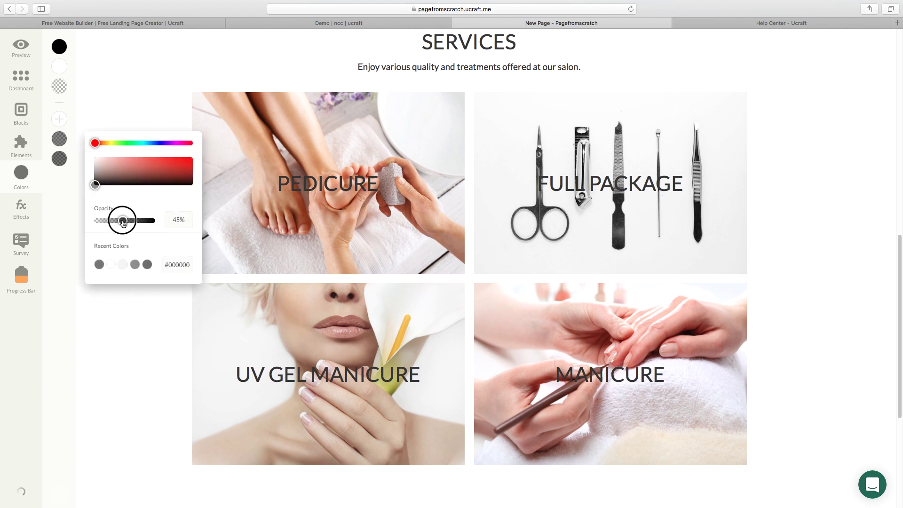
click(69, 187)
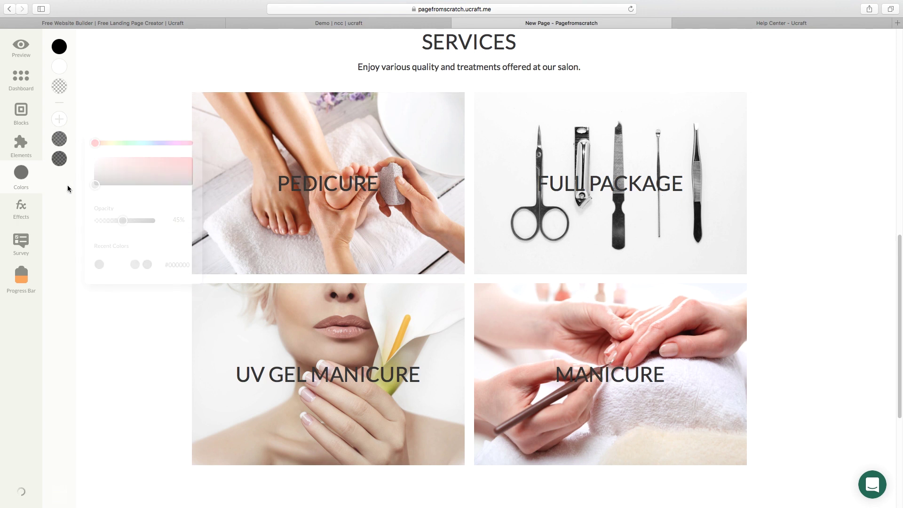
click(62, 140)
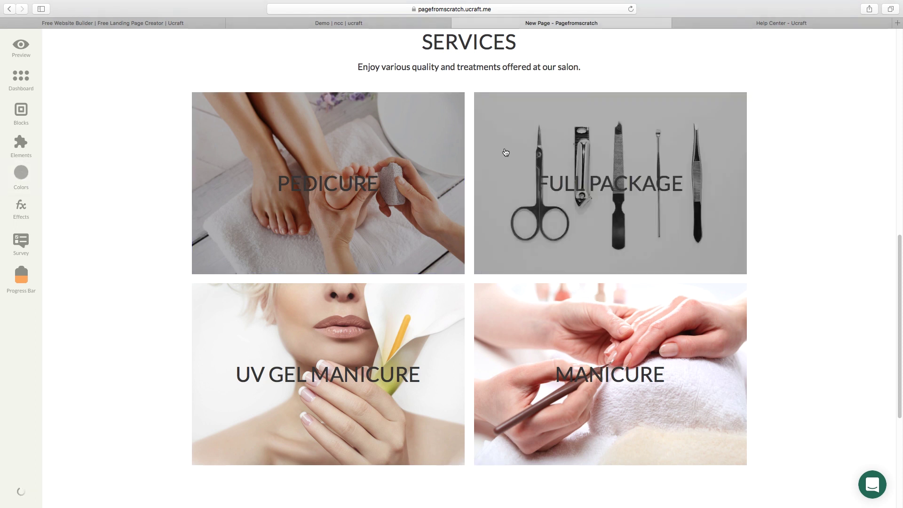
click(26, 178)
drag(61, 141, 272, 322)
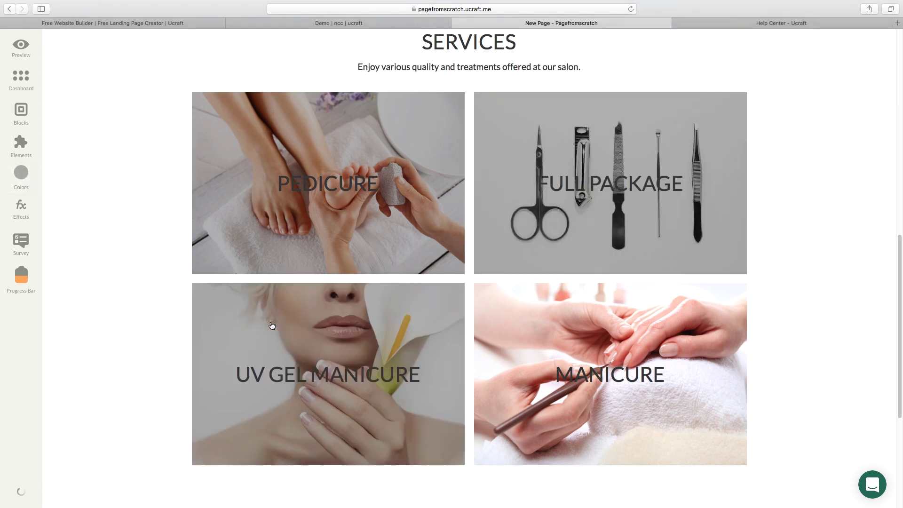
drag(20, 176, 583, 329)
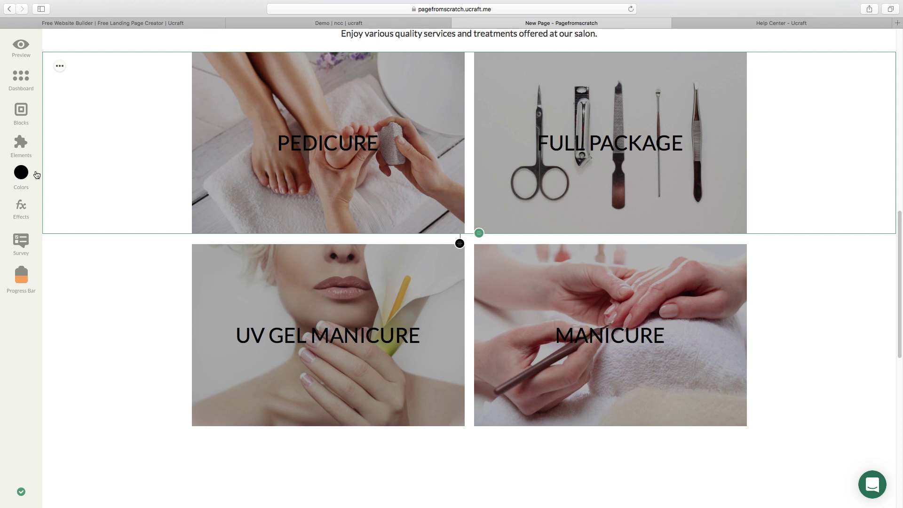
Make the PEDICURE, FULL PACKAGE, UV GEL MANICURE and MANICURE titles white.
click(34, 177)
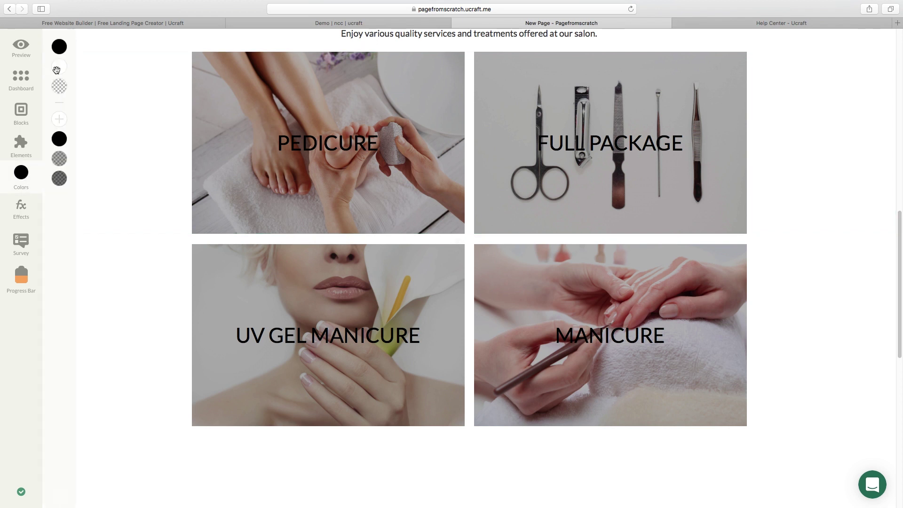
drag(61, 68, 289, 155)
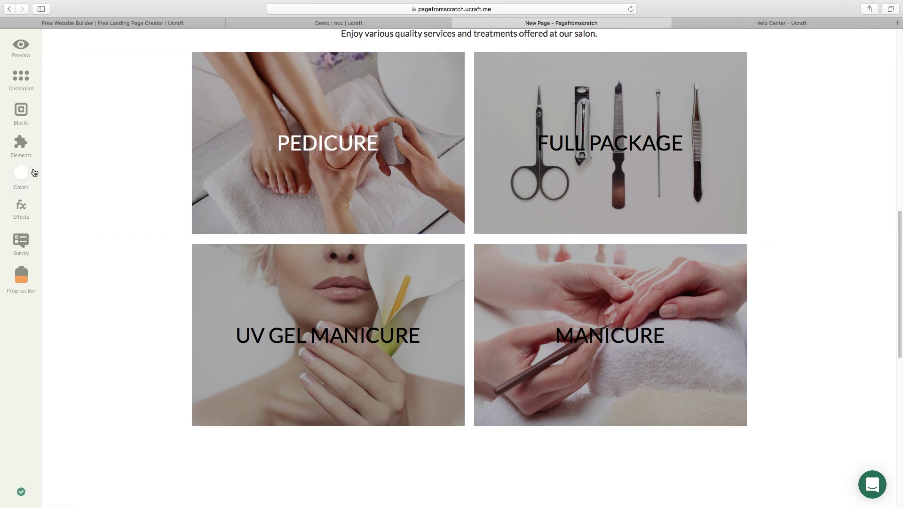
drag(34, 173, 562, 165)
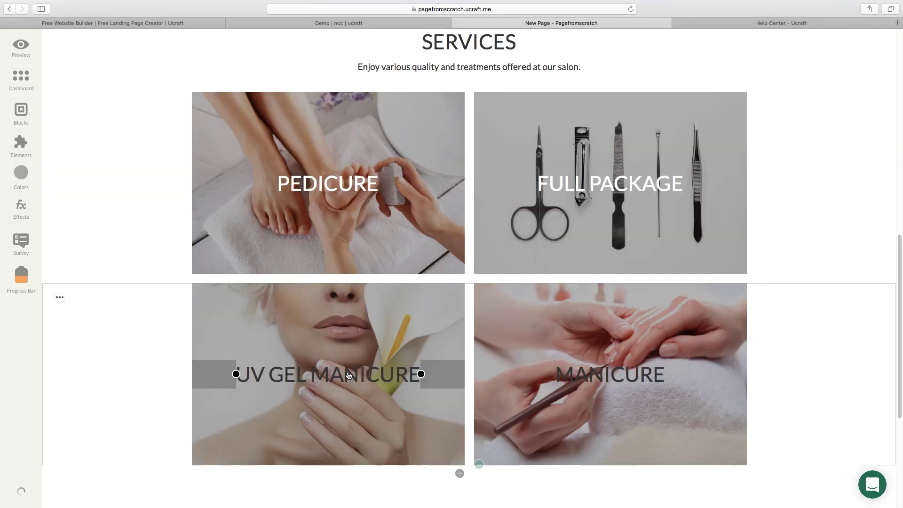
click(348, 375)
click(454, 318)
click(459, 467)
double_click(610, 374)
click(767, 319)
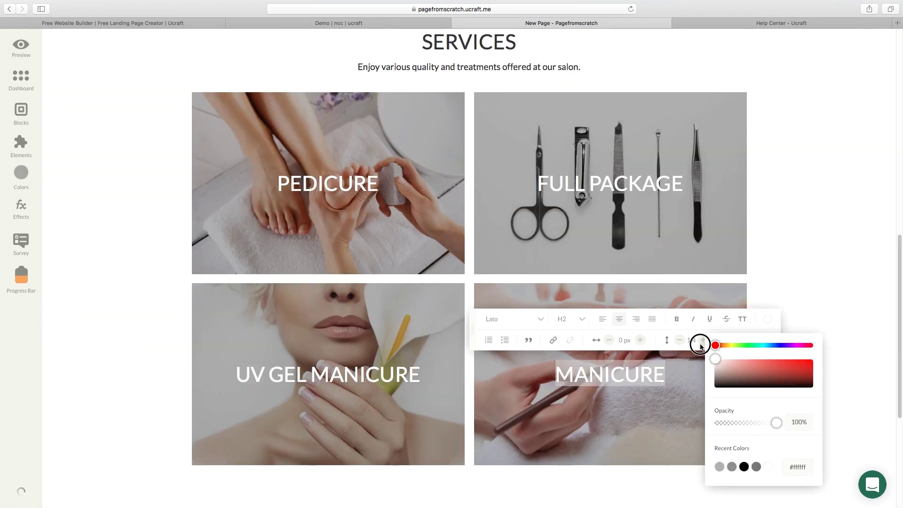
click(848, 309)
scroll(850, 308, down, 2)
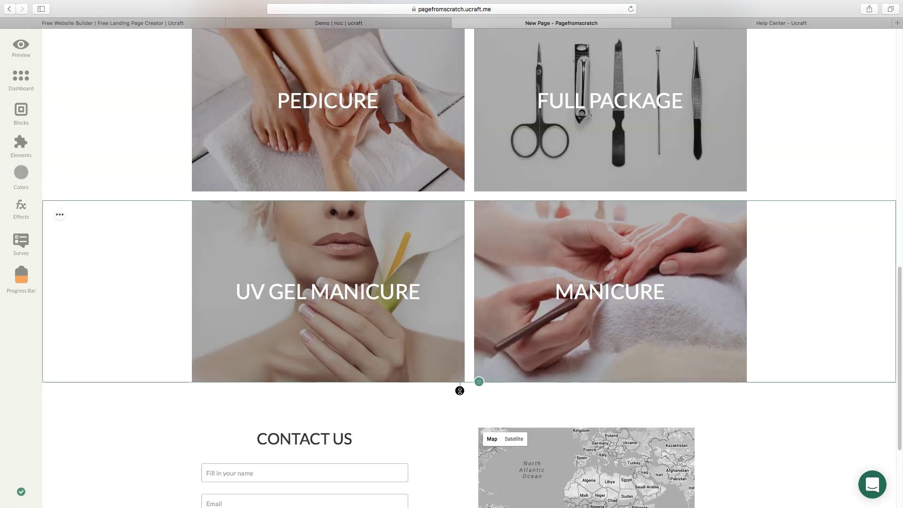
Insert the ready-made phone, email and location block below the services grid with a 180px gap.
scroll(825, 345, down, 1)
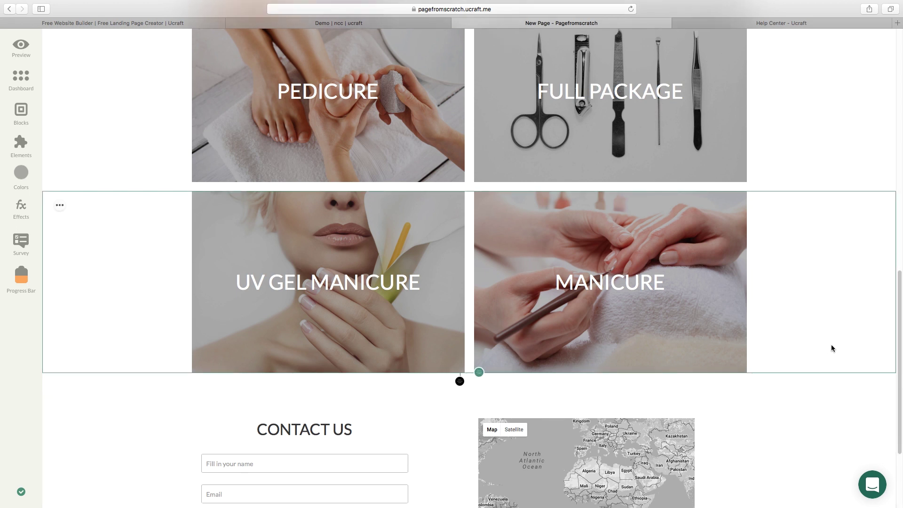
scroll(831, 348, up, 1)
scroll(830, 348, up, 3)
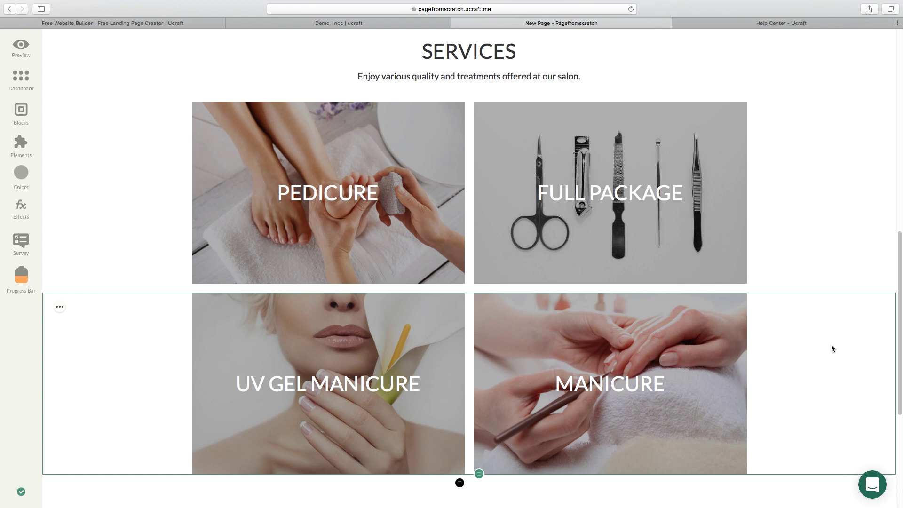
scroll(823, 338, up, 1)
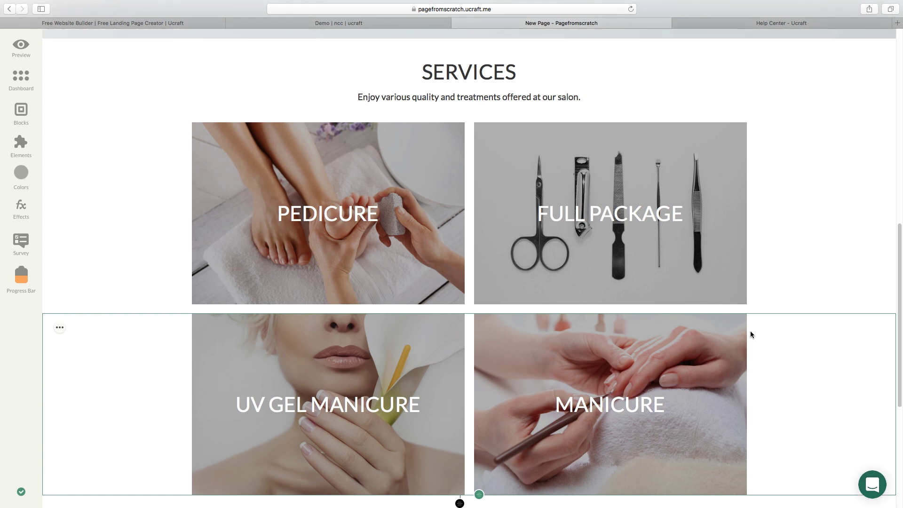
click(22, 111)
scroll(81, 316, down, 6)
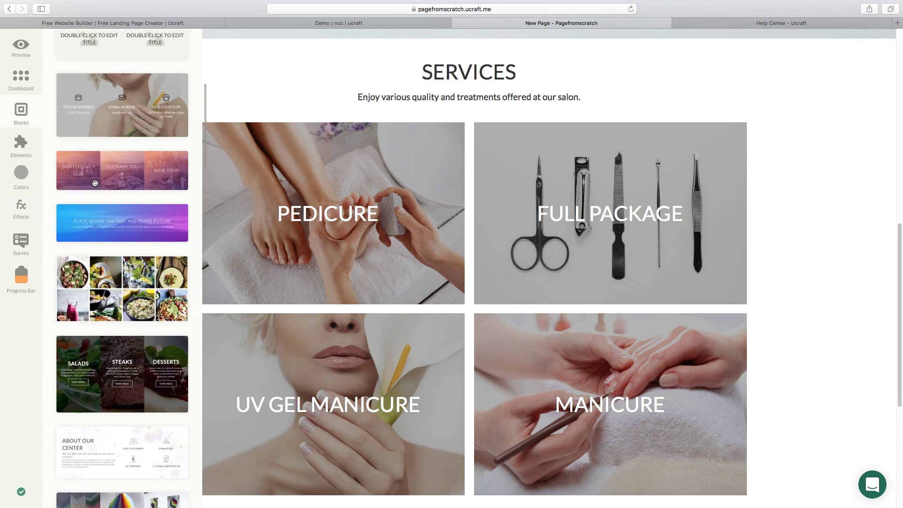
drag(123, 130, 335, 454)
drag(334, 369, 393, 351)
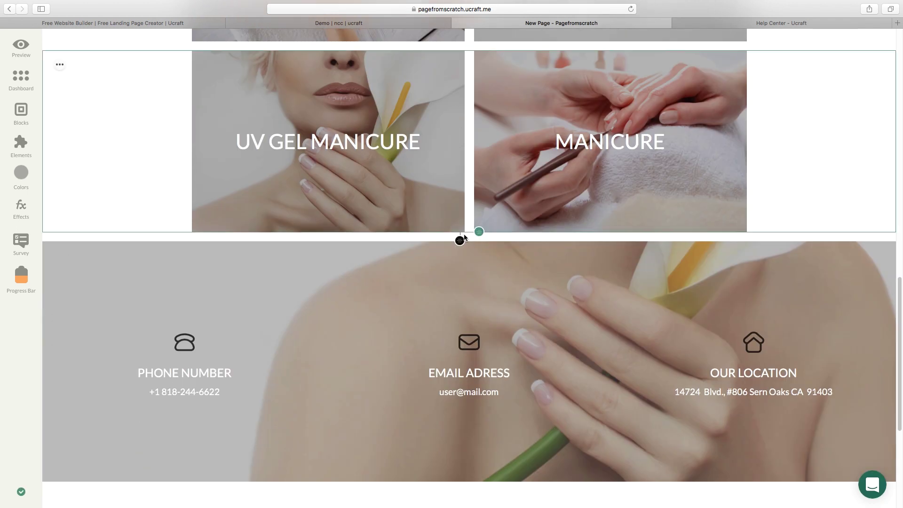
drag(461, 238, 458, 277)
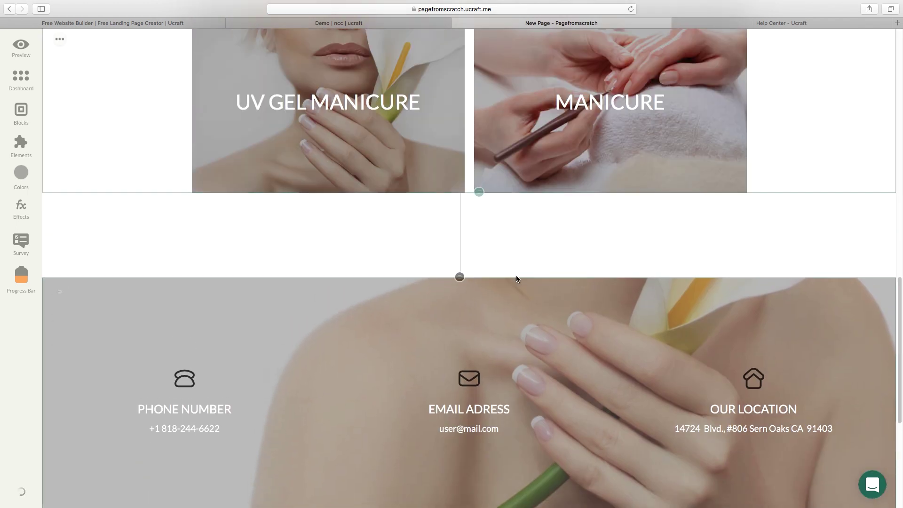
scroll(900, 289, down, 1)
scroll(899, 288, down, 5)
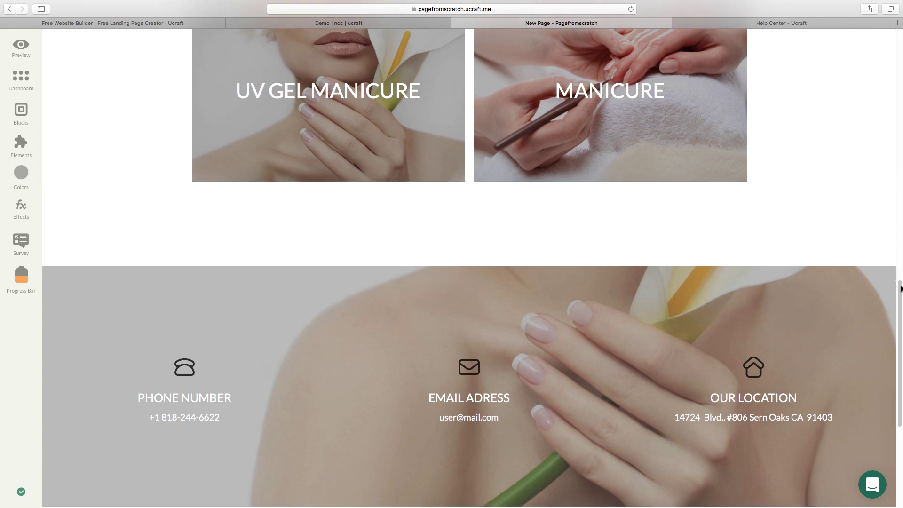
scroll(900, 292, down, 3)
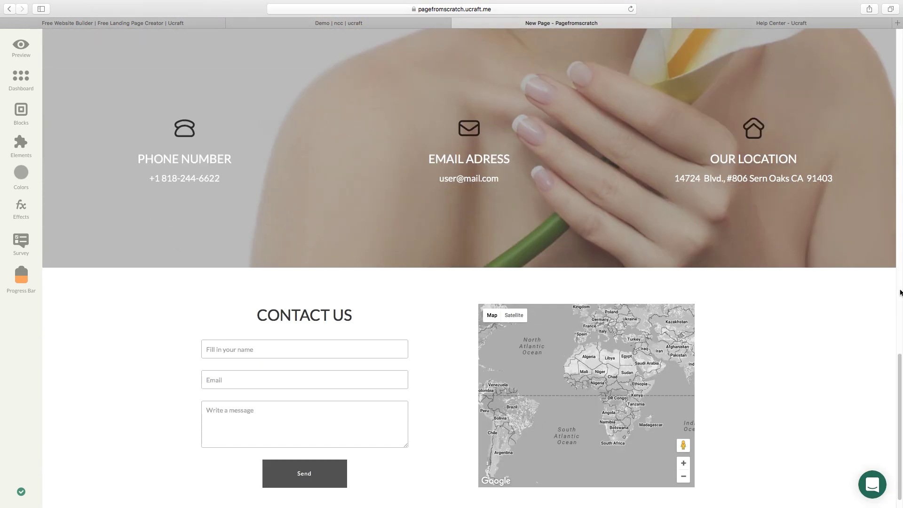
scroll(900, 292, up, 2)
scroll(900, 292, up, 6)
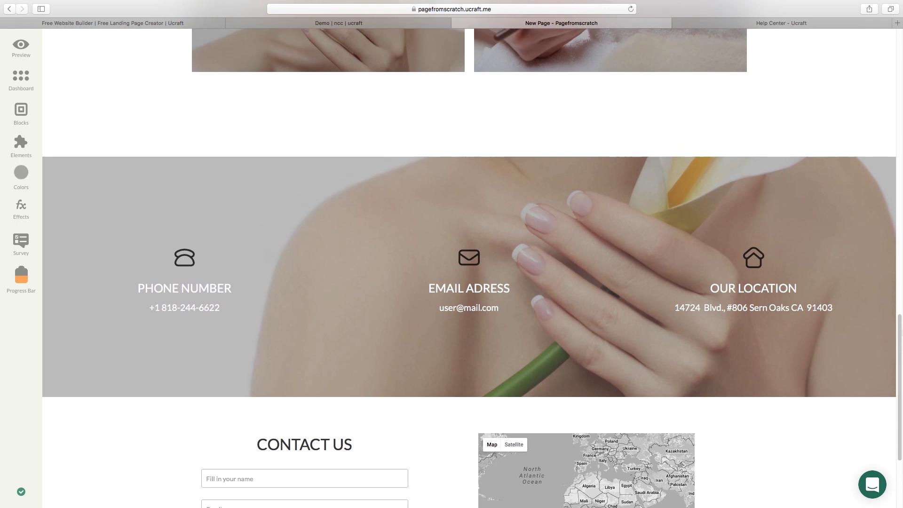
scroll(470, 263, up, 6)
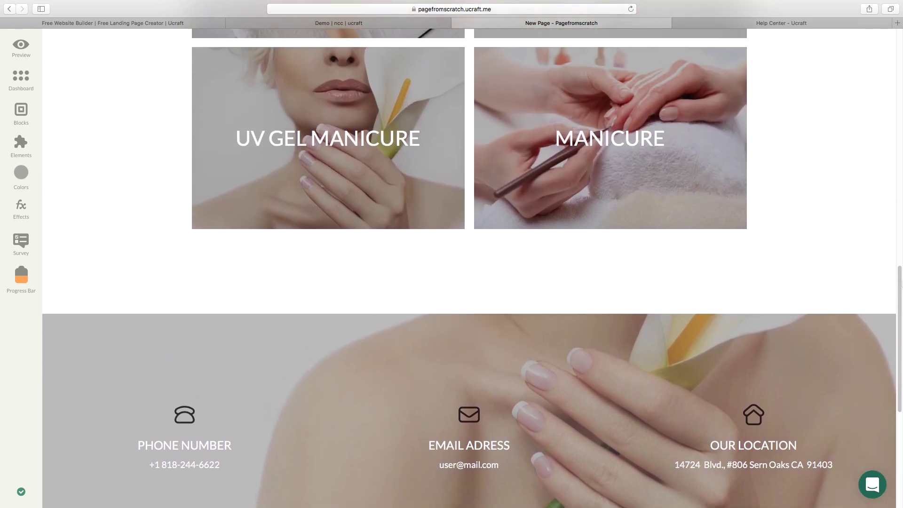
scroll(470, 263, up, 7)
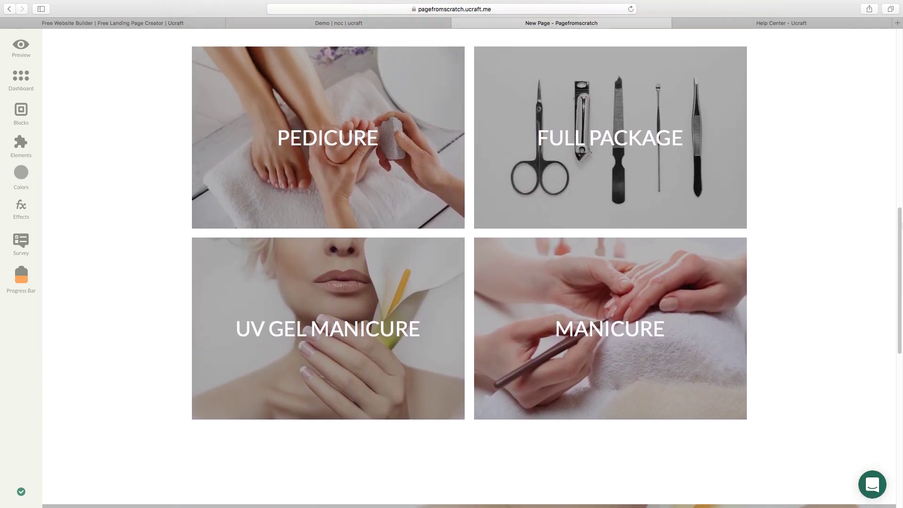
scroll(470, 263, up, 4)
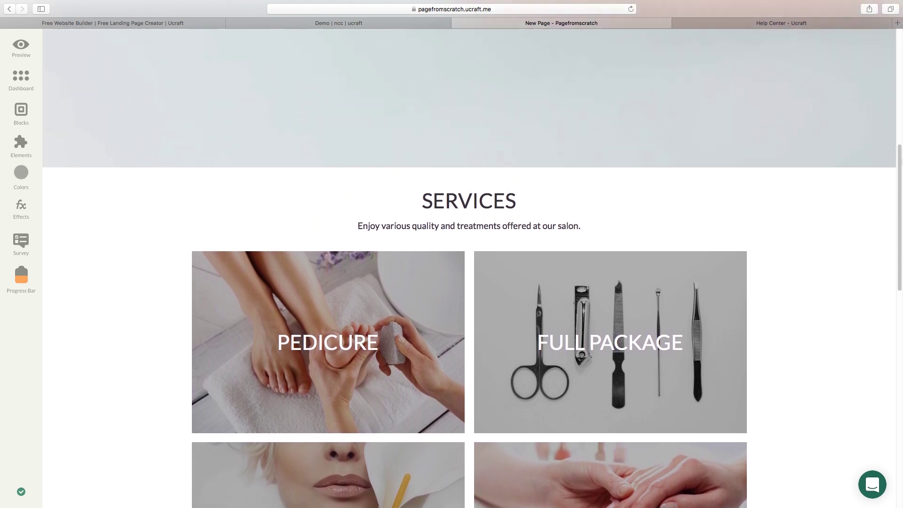
scroll(470, 264, up, 3)
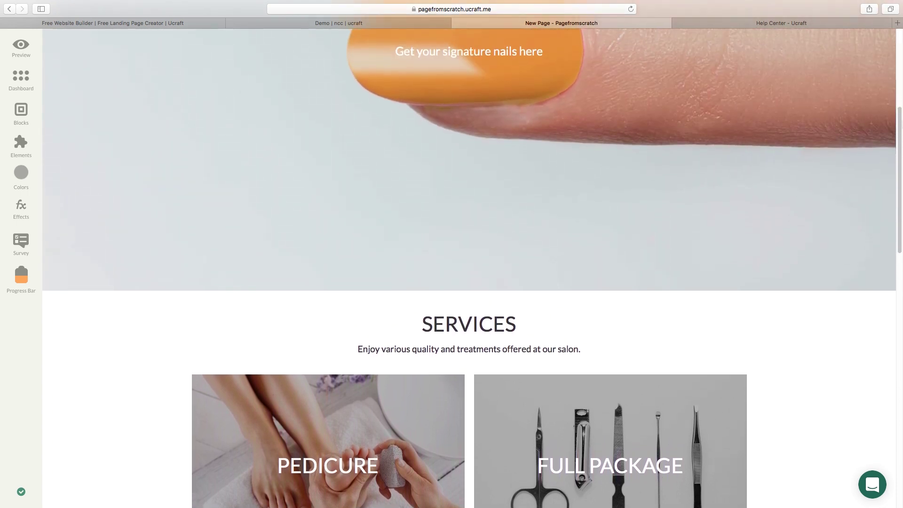
scroll(470, 264, up, 4)
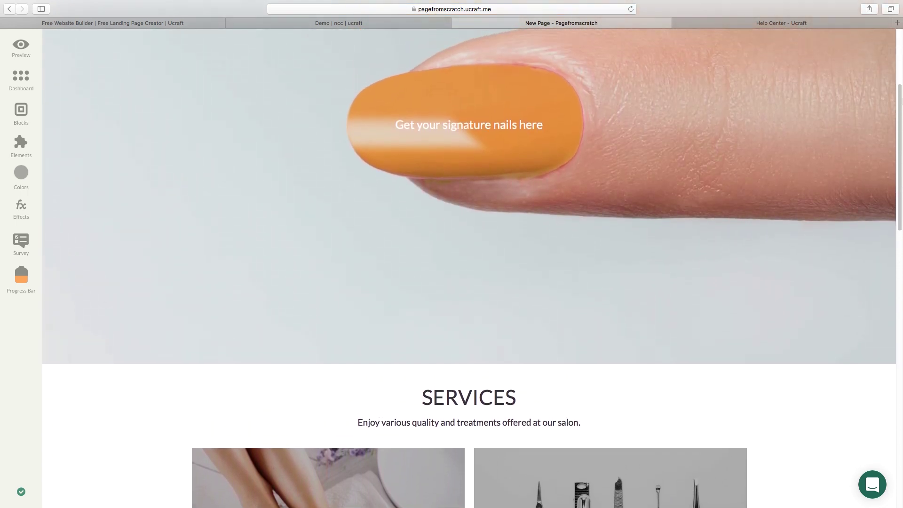
scroll(471, 264, up, 4)
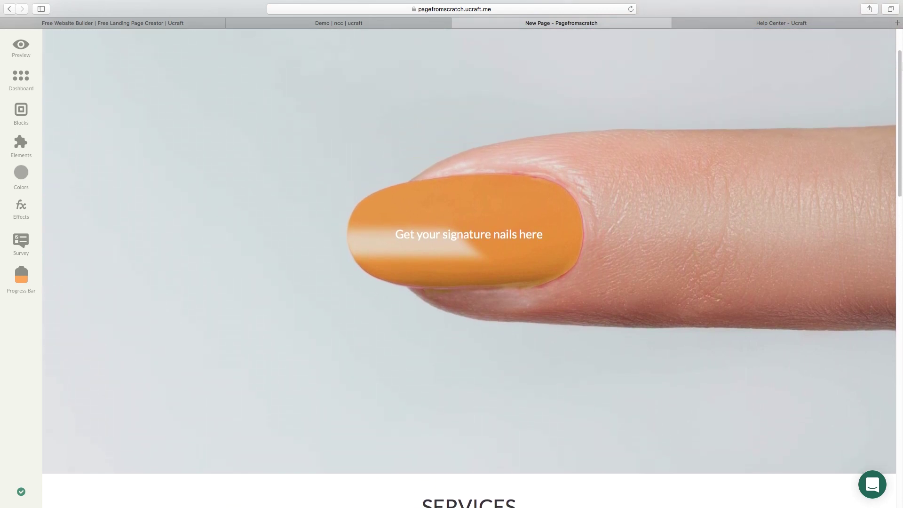